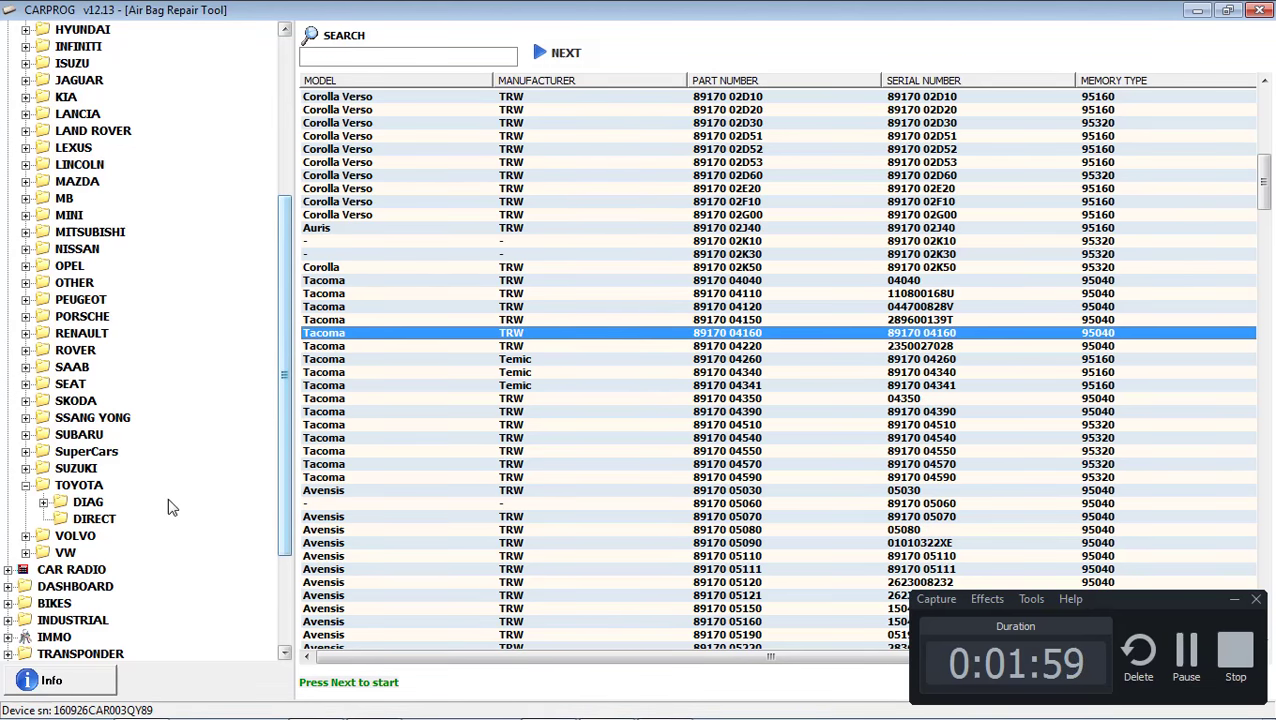
{"action": "left_click", "coordinate": [82, 520]}
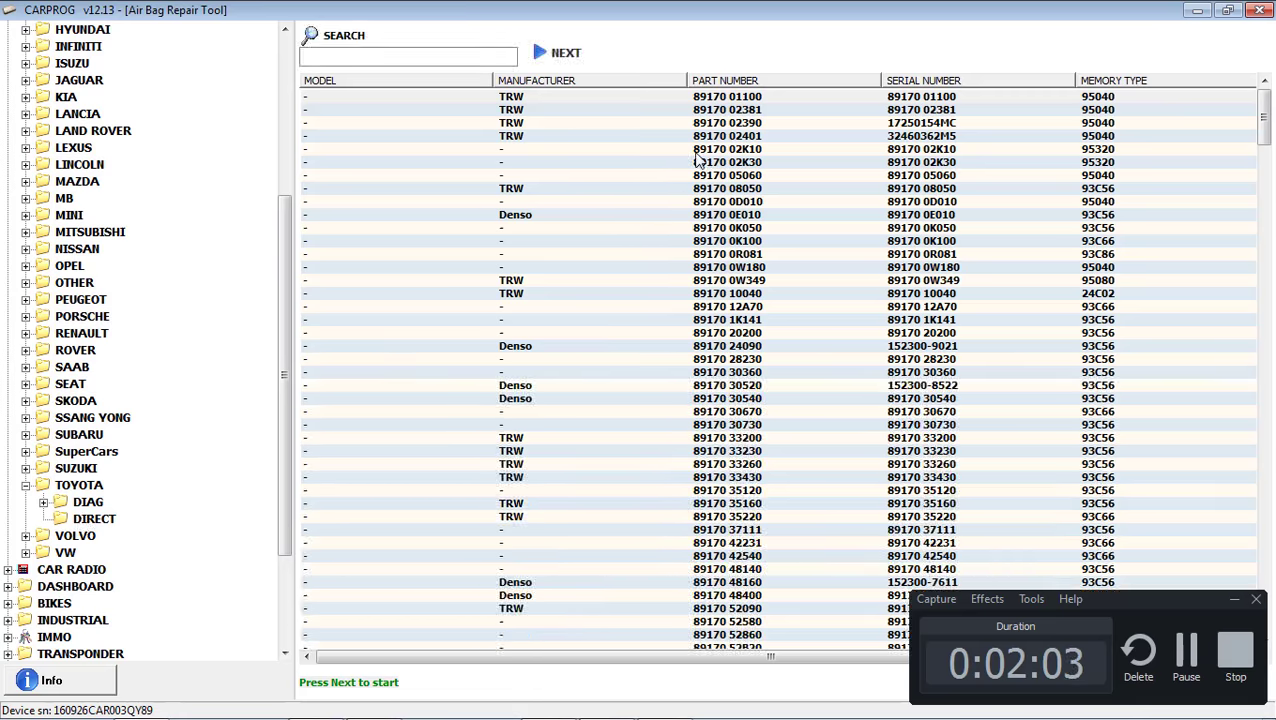
{"action": "left_click", "coordinate": [748, 82]}
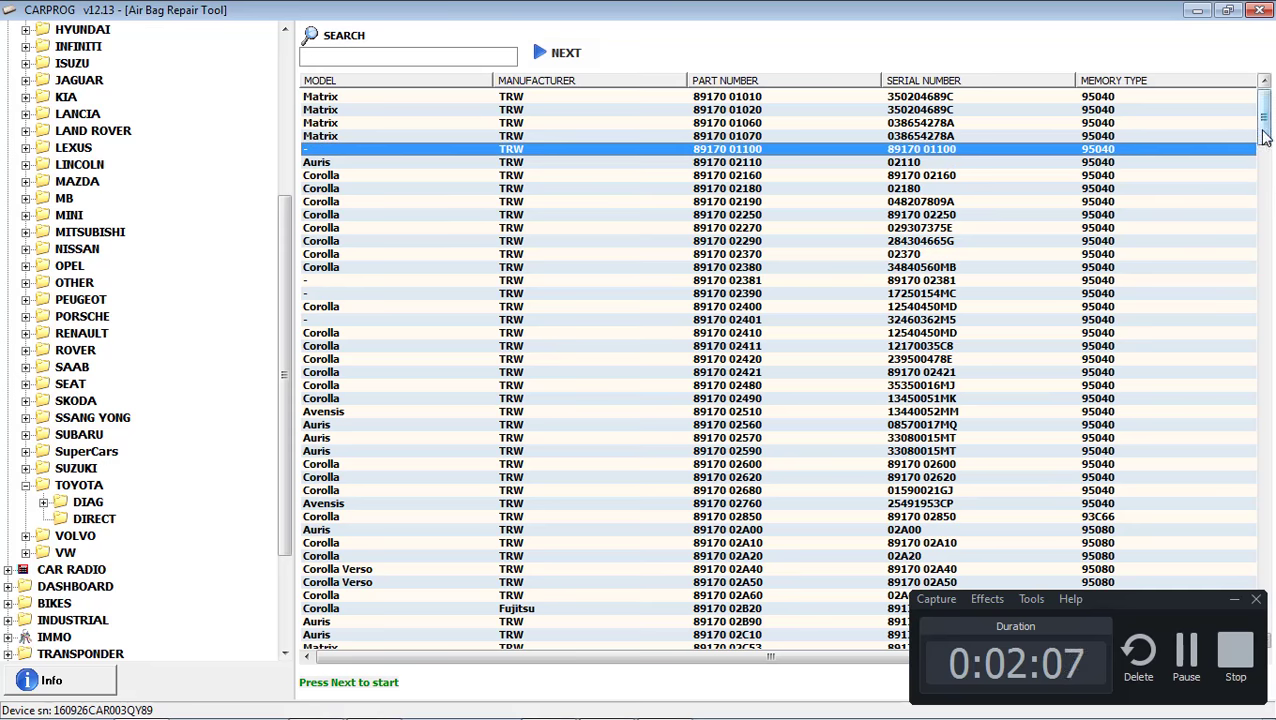
{"action": "left_click_drag", "start_coordinate": [1266, 138], "coordinate": [1268, 205]}
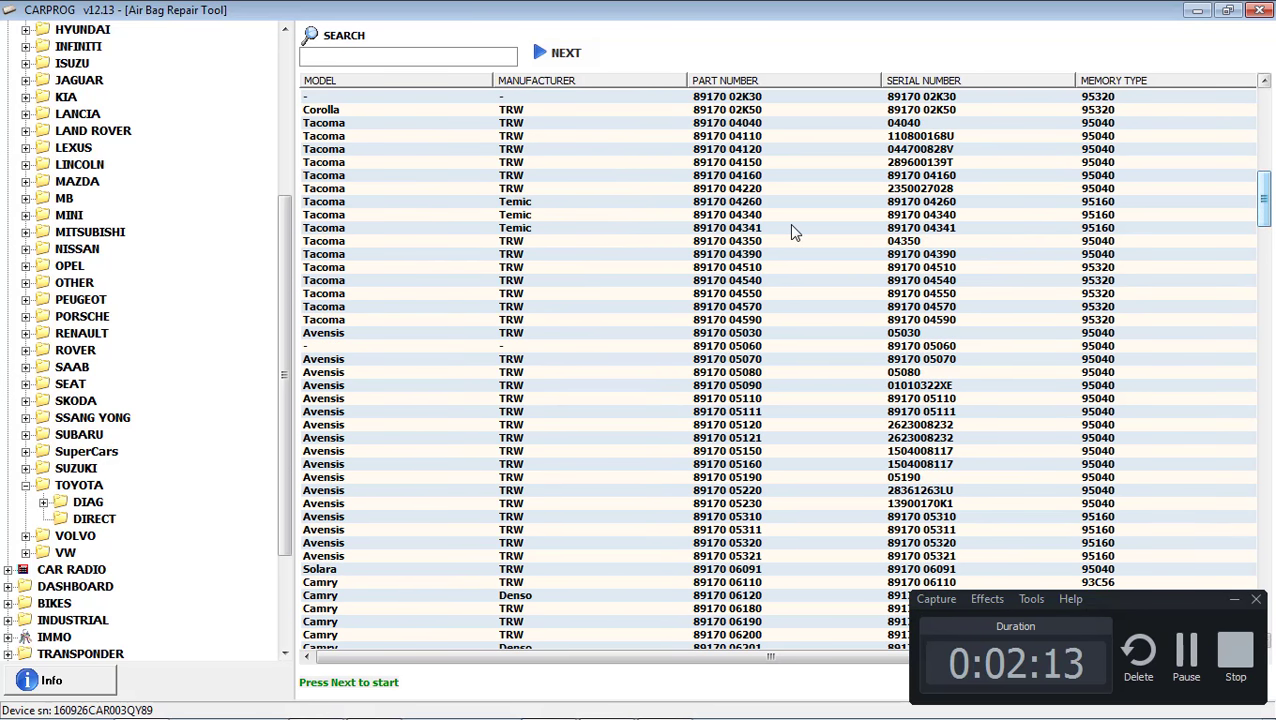
{"action": "left_click", "coordinate": [764, 176]}
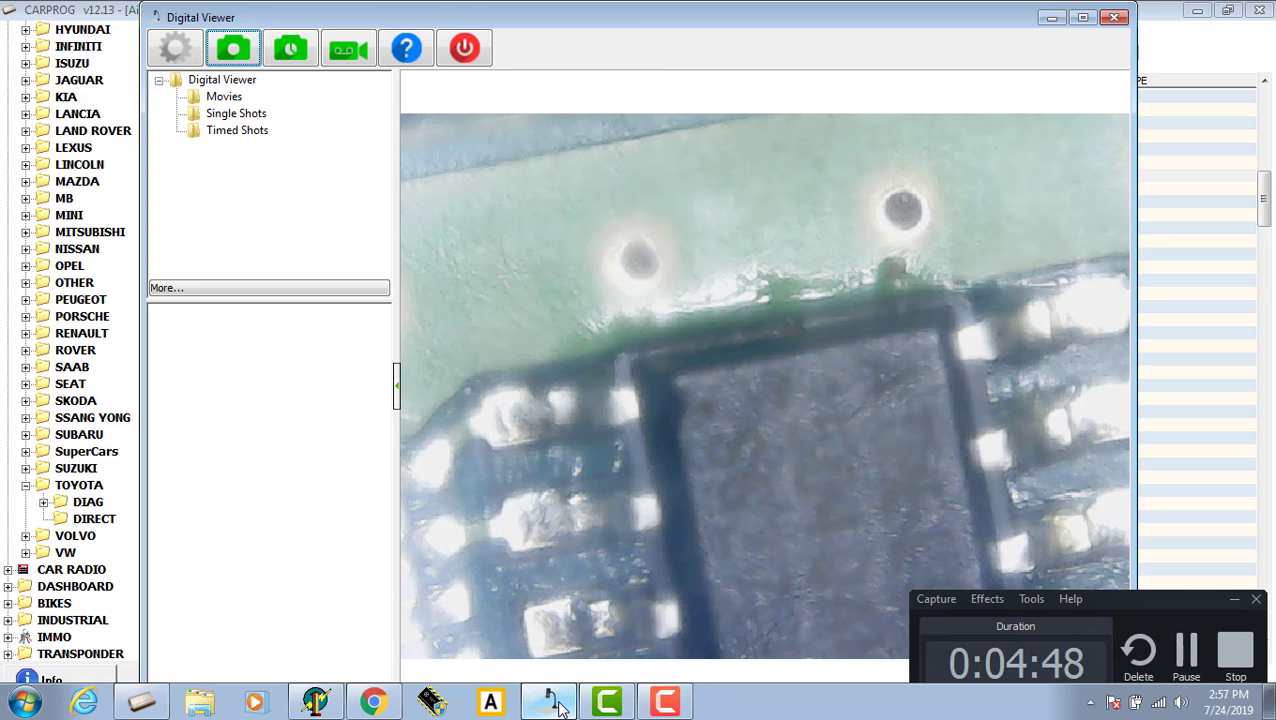
{"action": "left_click", "coordinate": [138, 706]}
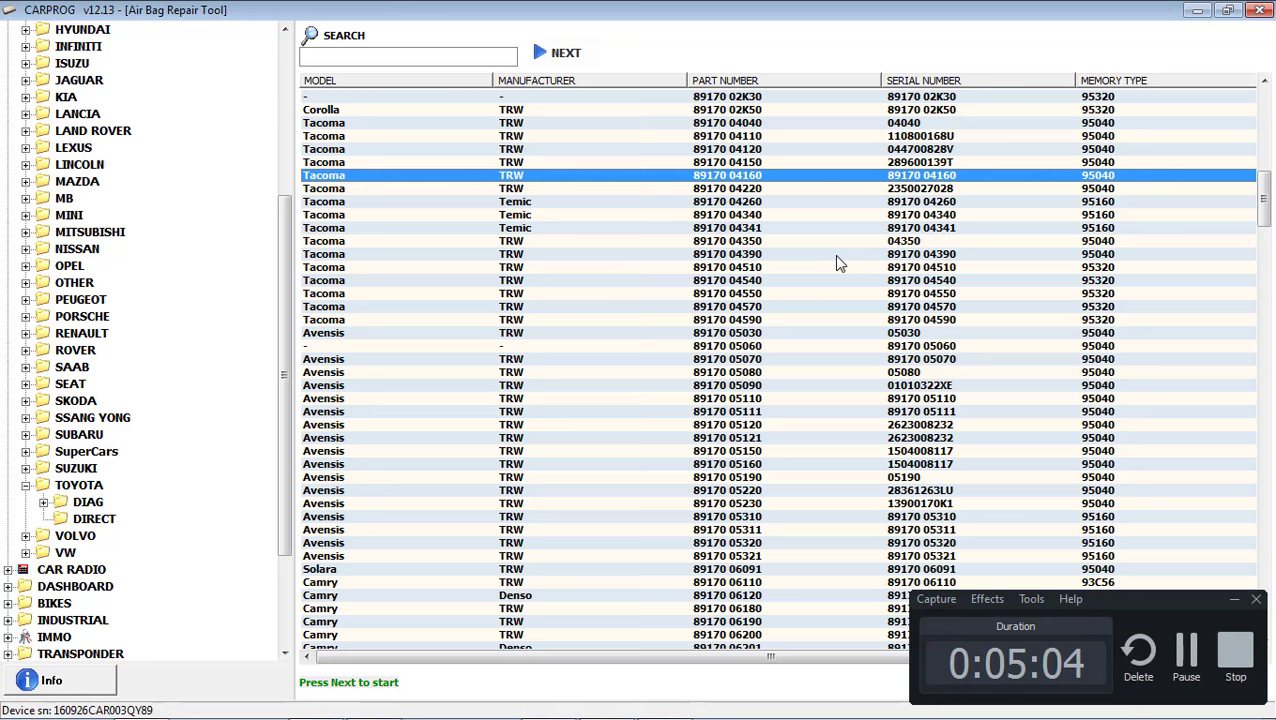
{"action": "left_click", "coordinate": [562, 58]}
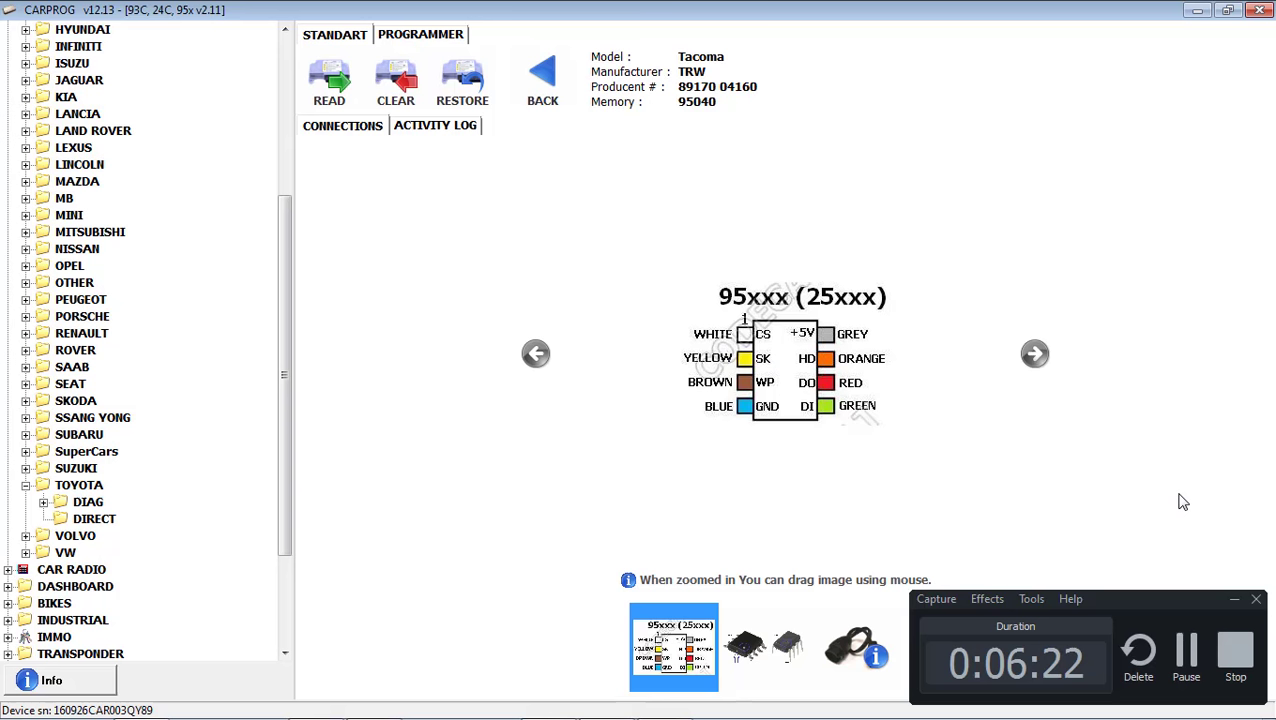
Scan the Tacoma module for crash data, and read its 95040 EEPROM in programmer mode, repeating the read to check the dump.
{"action": "left_click", "coordinate": [352, 88]}
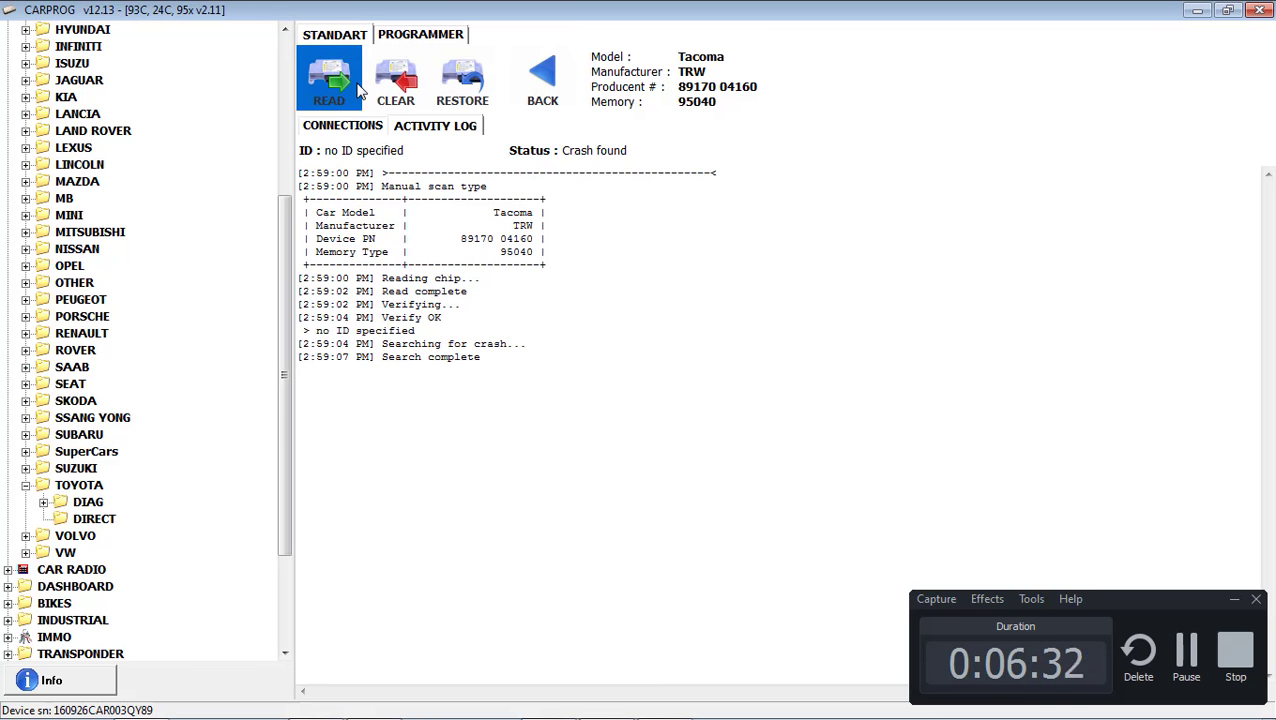
{"action": "left_click", "coordinate": [412, 36]}
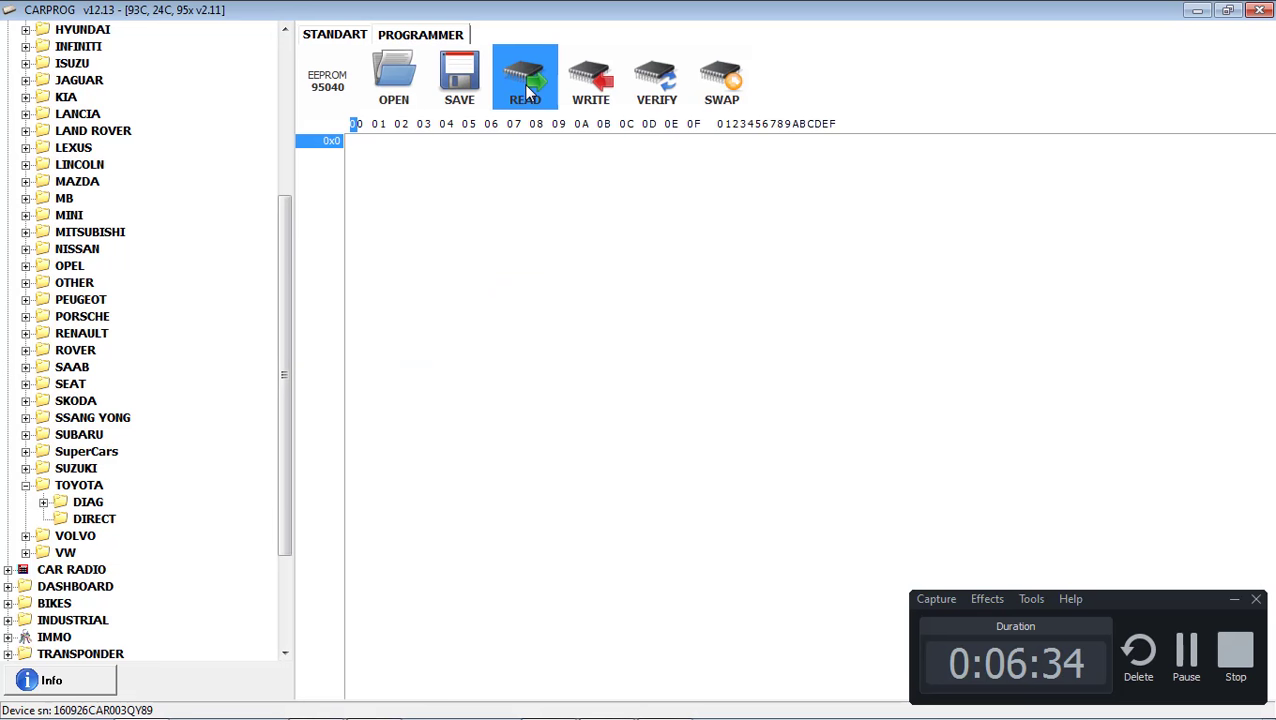
{"action": "left_click", "coordinate": [530, 90]}
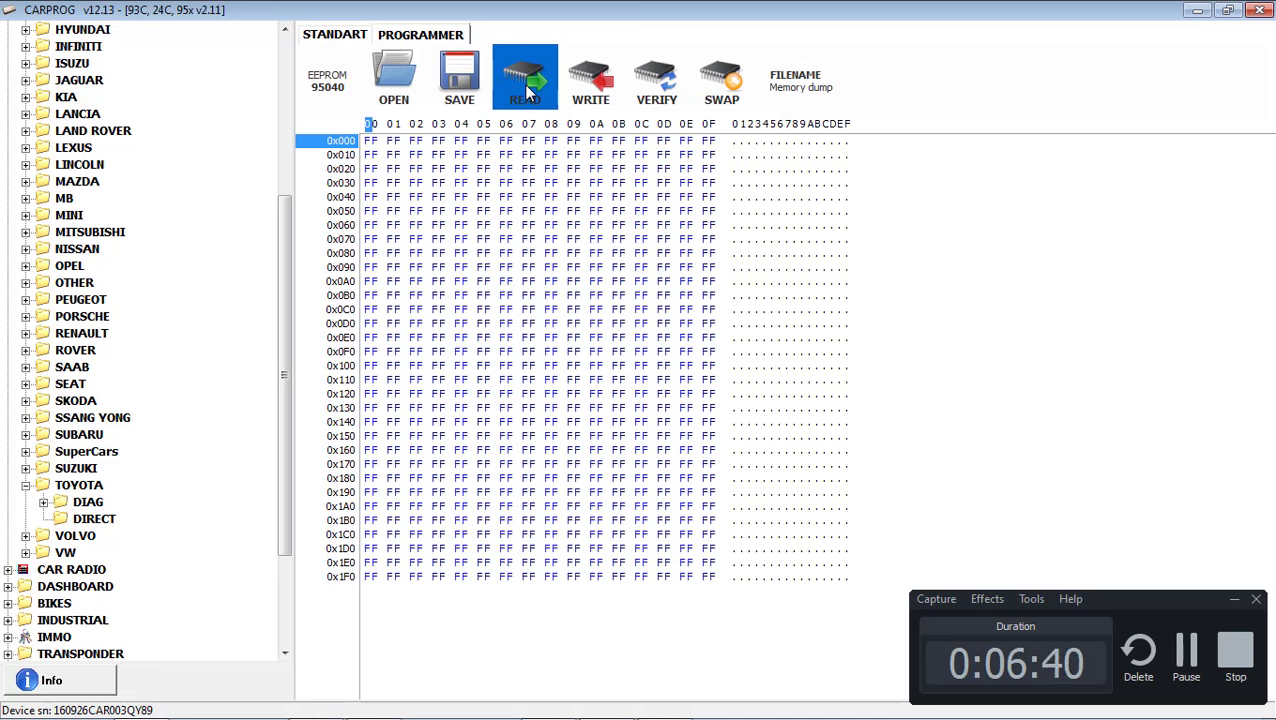
{"action": "left_click", "coordinate": [528, 90]}
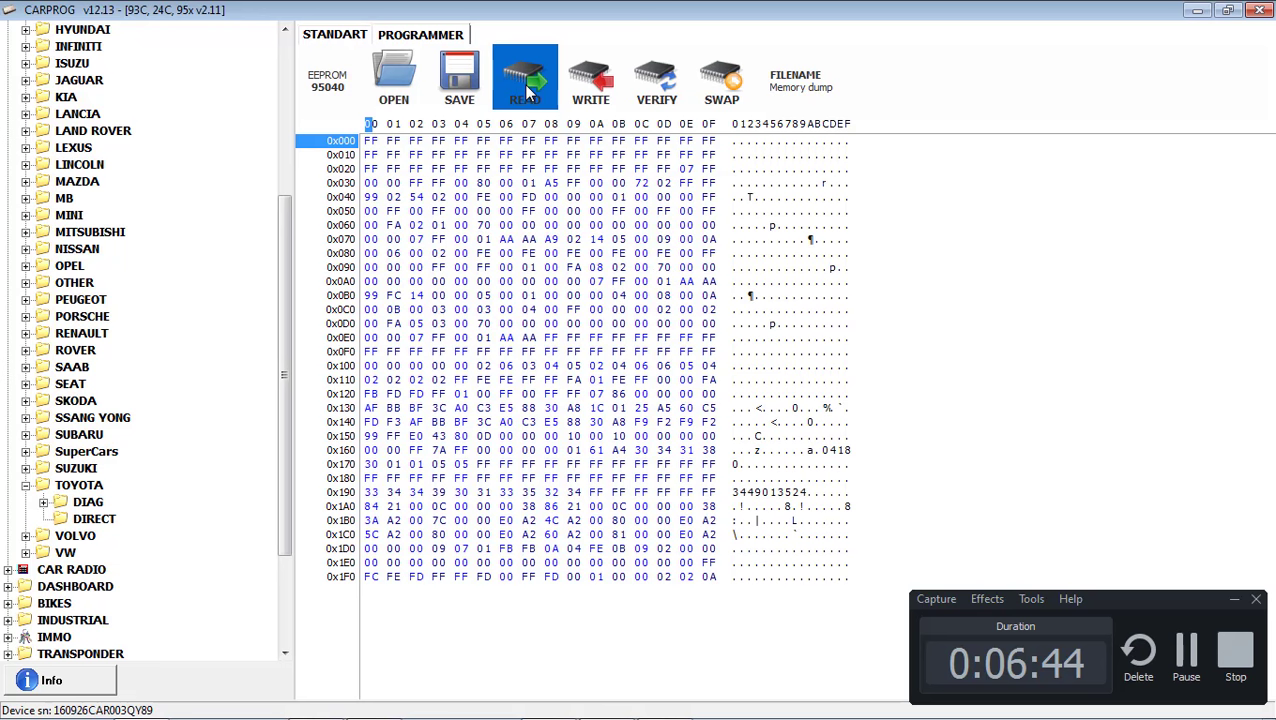
{"action": "left_click", "coordinate": [527, 90]}
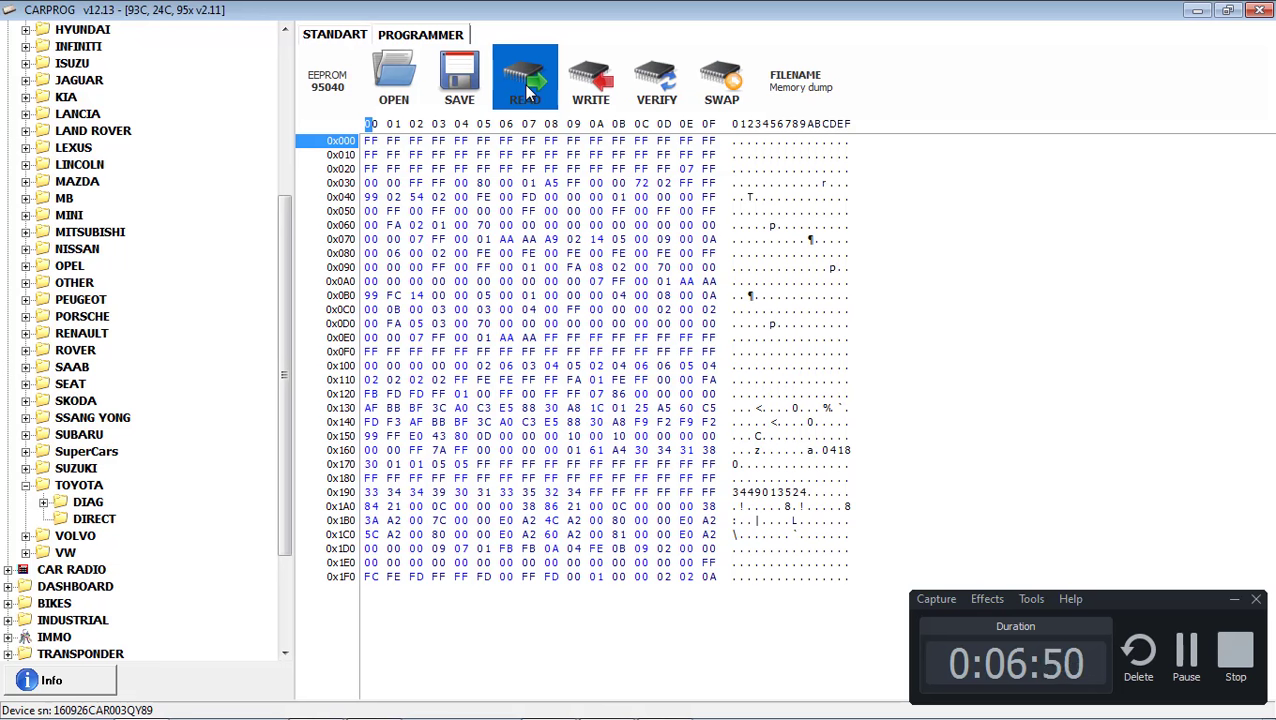
{"action": "left_click", "coordinate": [460, 80]}
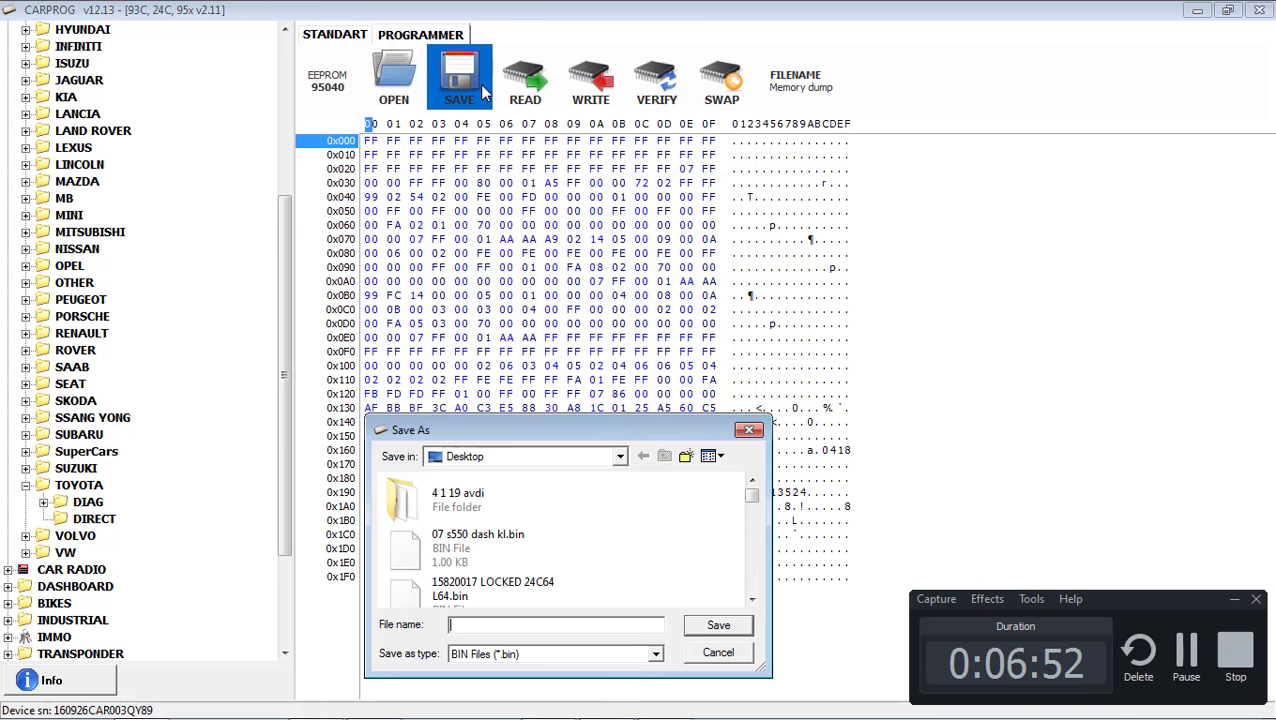
{"action": "type", "text": "89"}
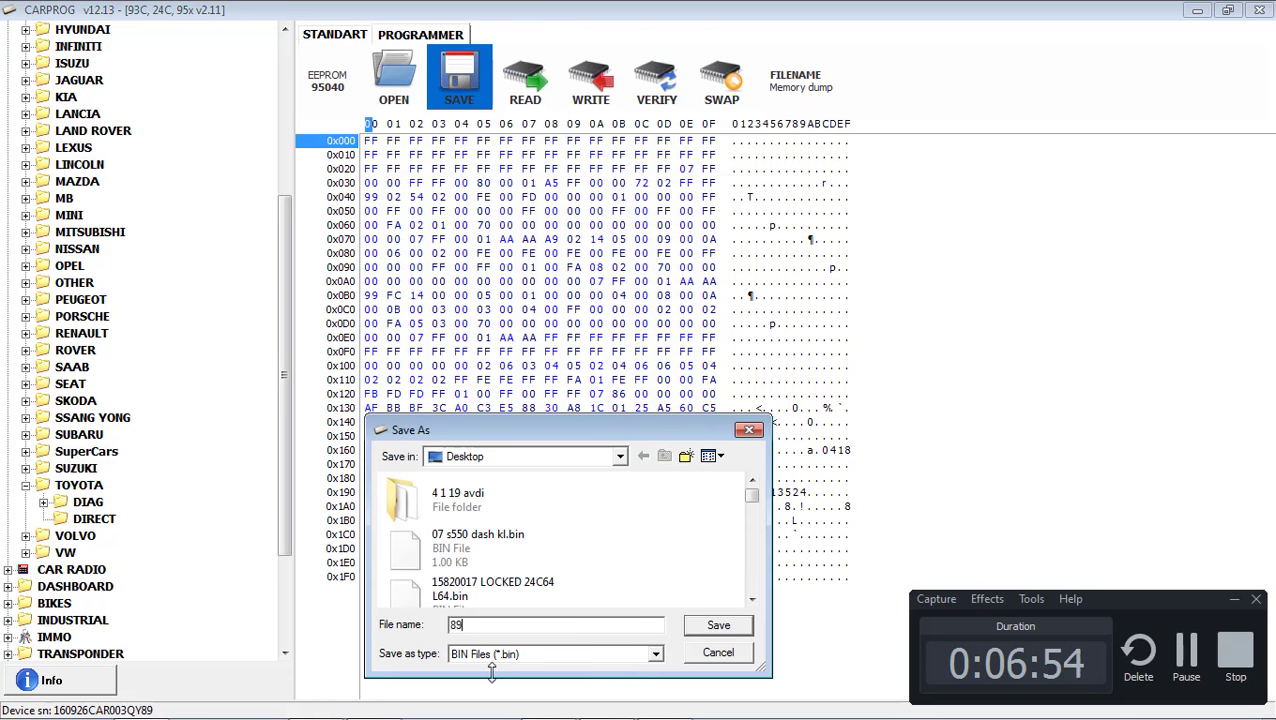
{"action": "type", "text": "170-041"}
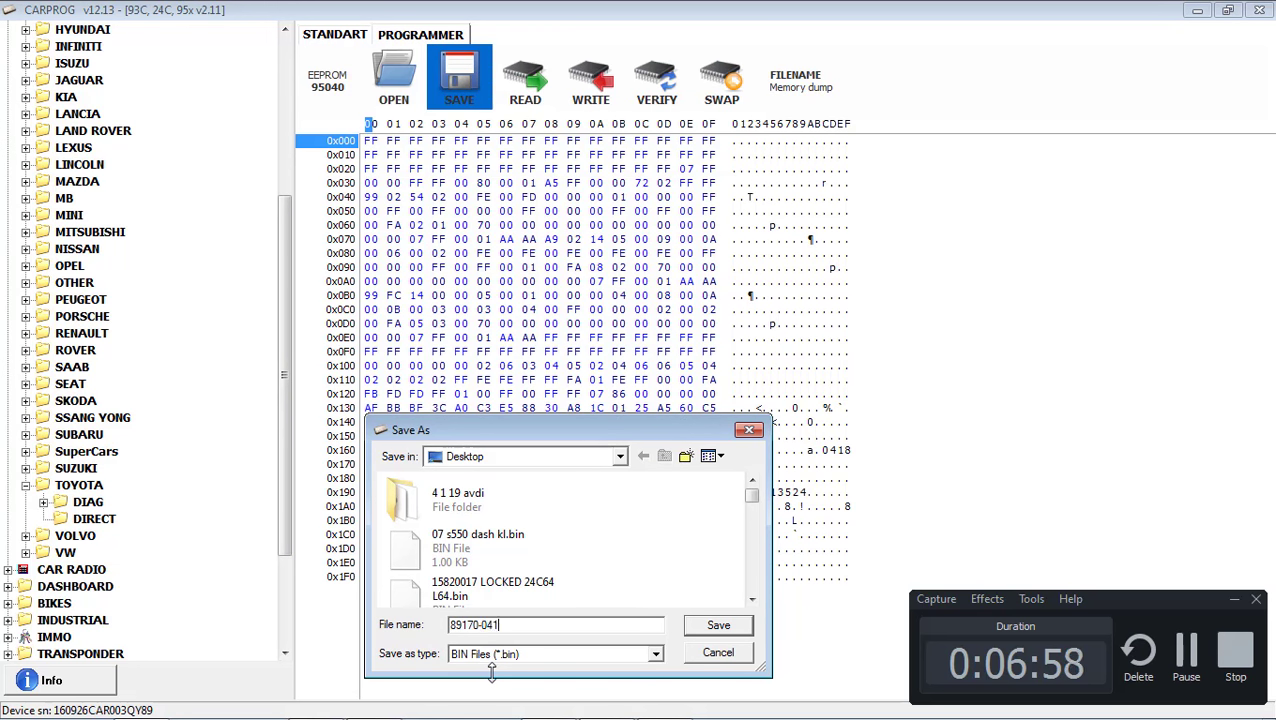
{"action": "type", "text": "80 BA"}
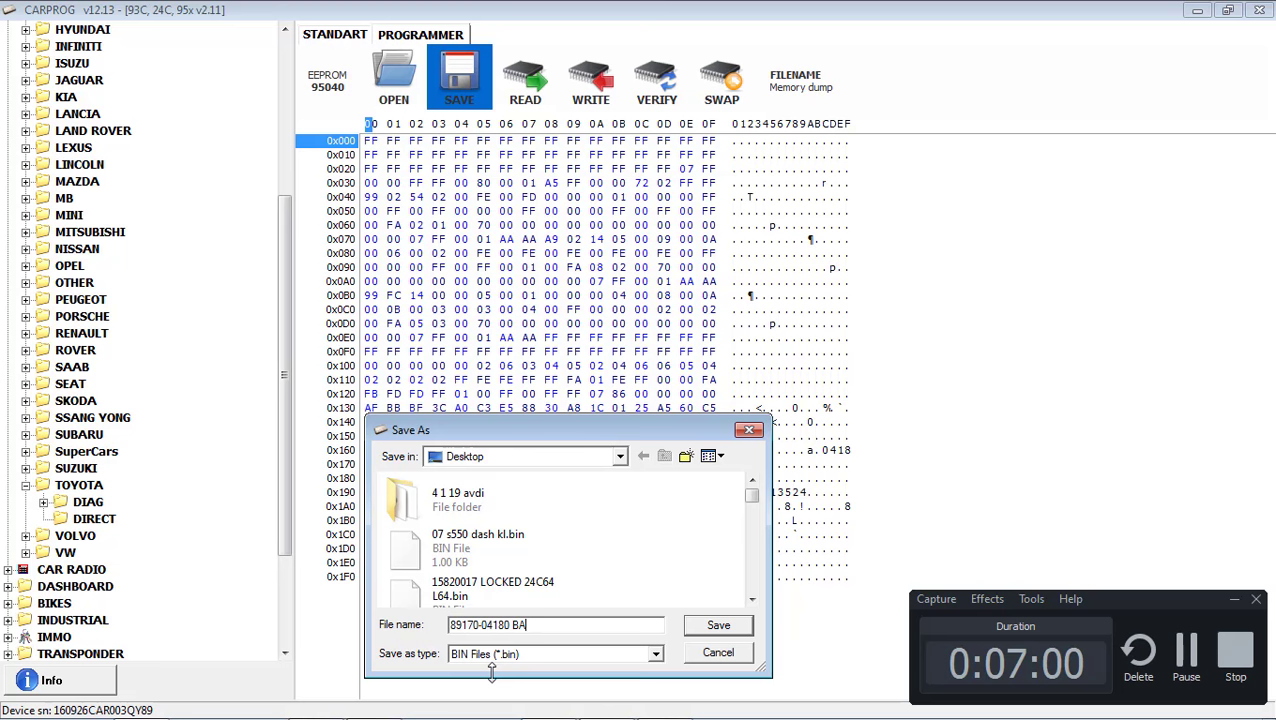
{"action": "type", "text": "D 95040"}
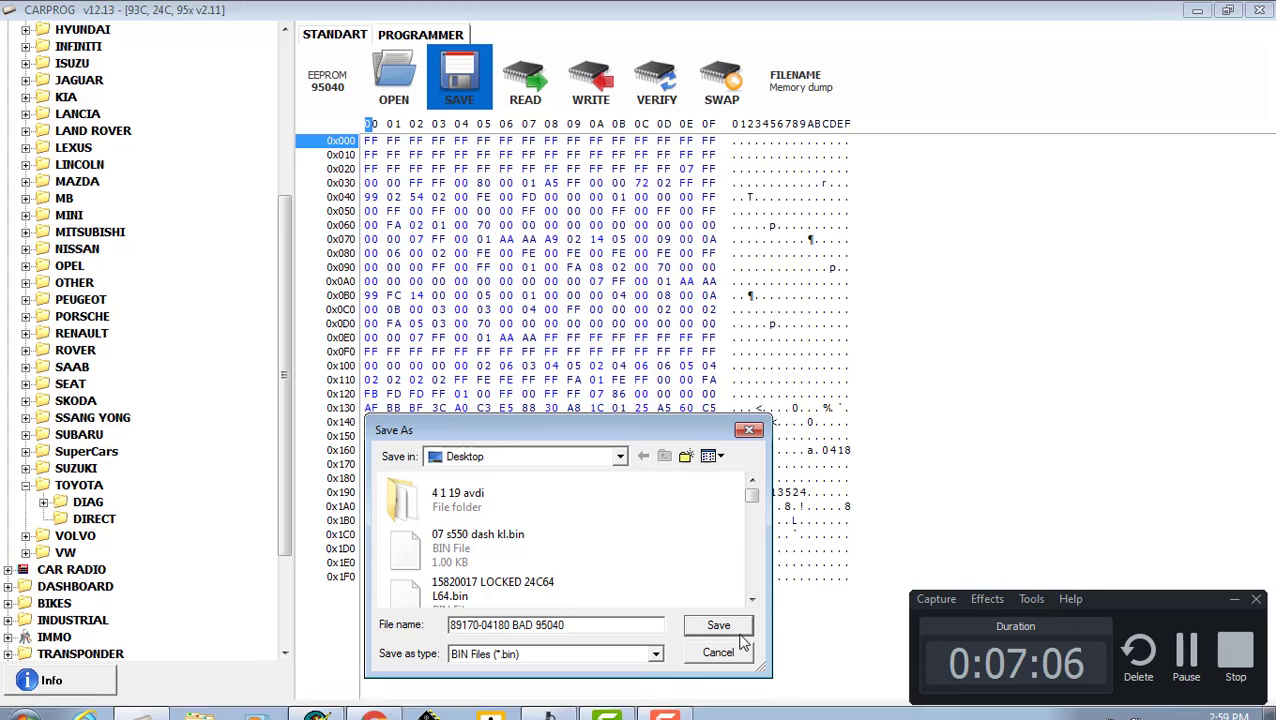
{"action": "key", "text": "Return"}
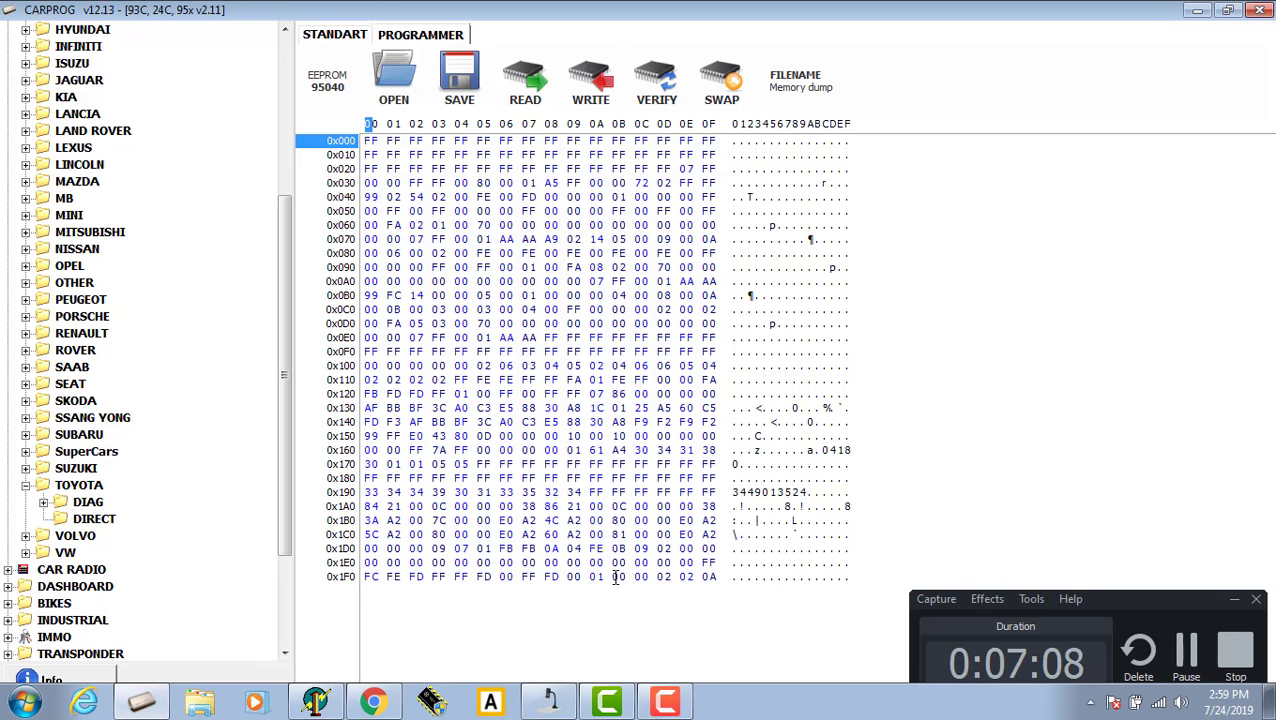
{"action": "left_click", "coordinate": [315, 700]}
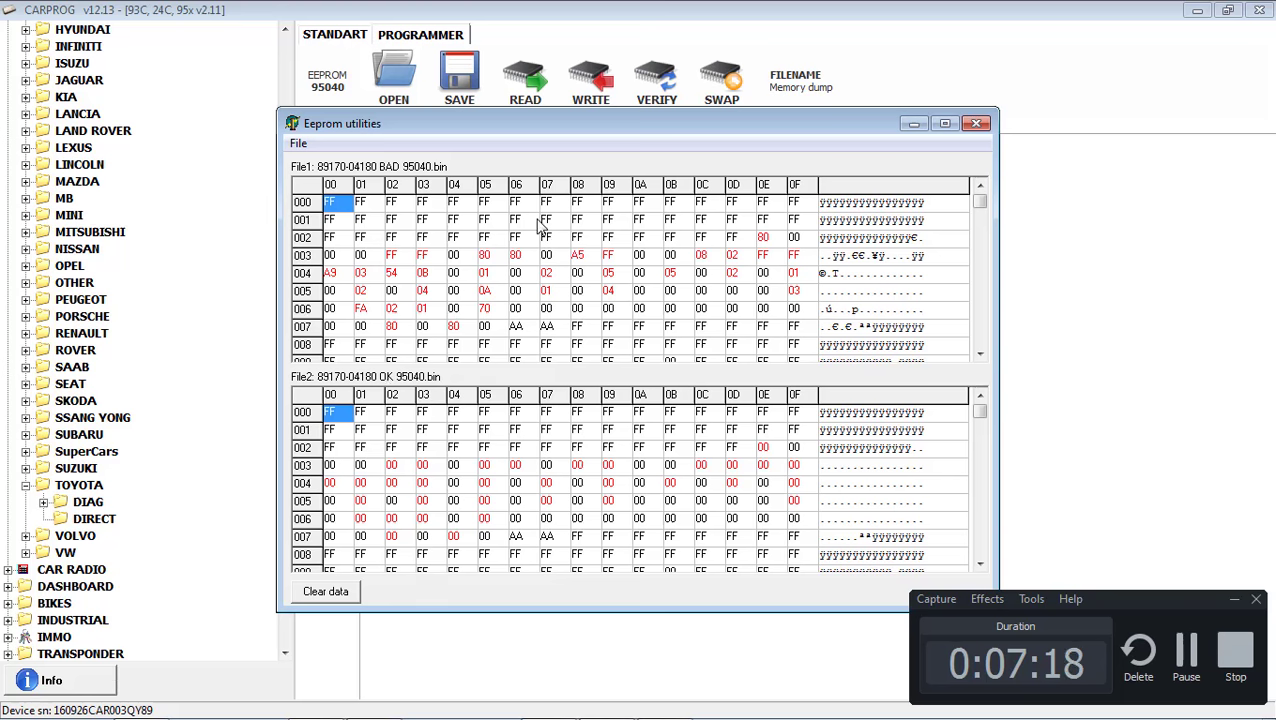
{"action": "left_click", "coordinate": [980, 354]}
{"action": "left_click", "coordinate": [980, 354]}
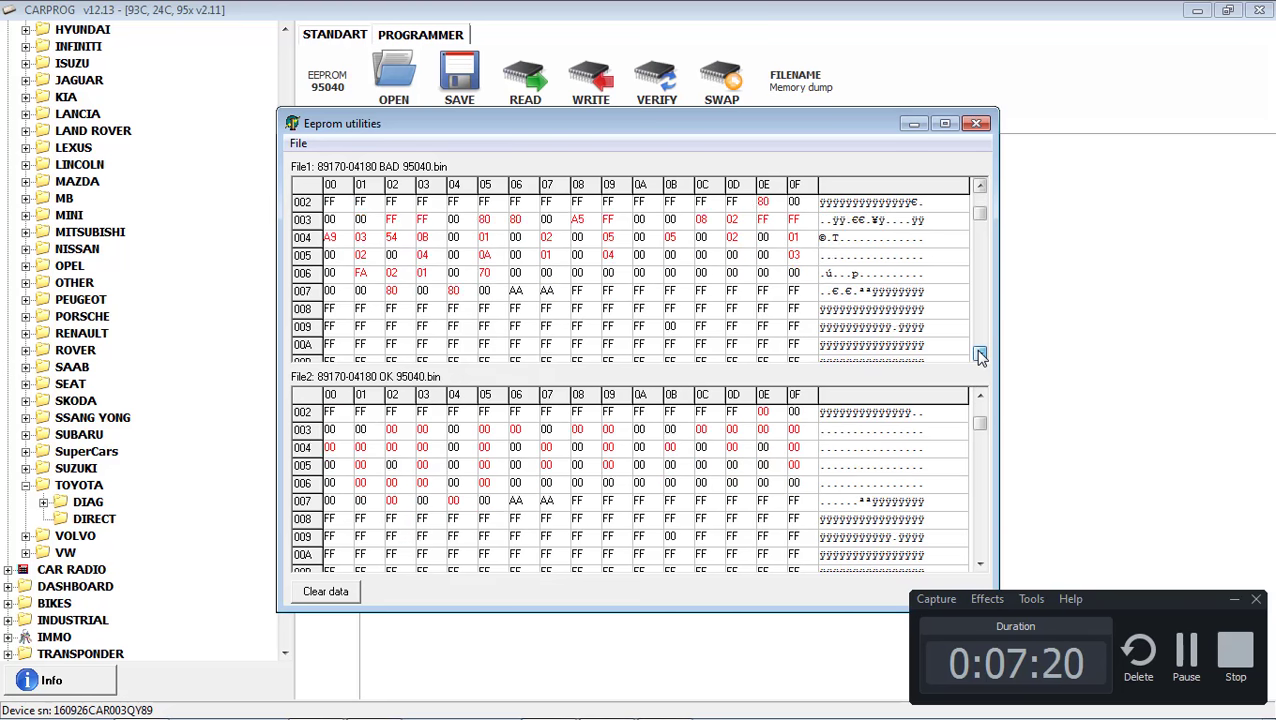
{"action": "left_click", "coordinate": [980, 354]}
{"action": "left_click", "coordinate": [980, 354]}
{"action": "left_click", "coordinate": [980, 354]}
{"action": "left_click", "coordinate": [980, 354]}
{"action": "left_click_drag", "start_coordinate": [980, 354], "coordinate": [980, 397]}
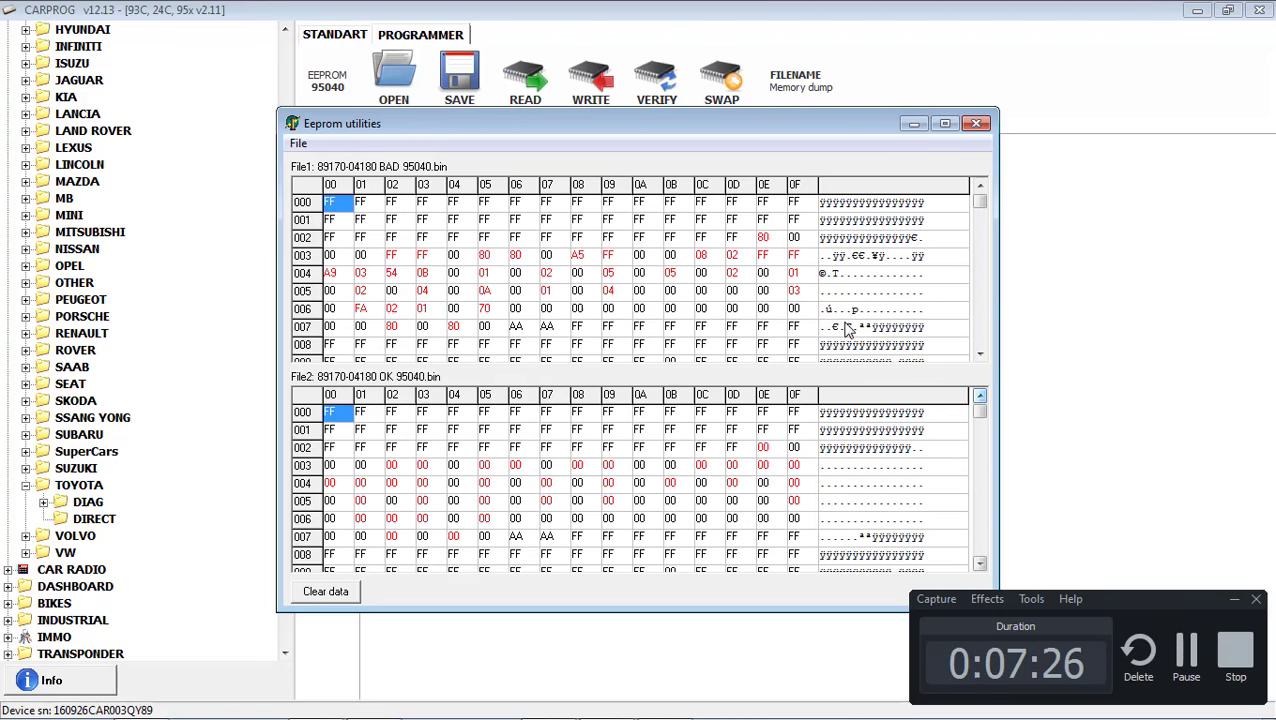
Locate the crash-data range from row 002 column 0E to row 007 column 05 in both files, and highlight the same range in CARPROG's dump.
{"action": "left_click", "coordinate": [756, 240]}
{"action": "left_click", "coordinate": [766, 241]}
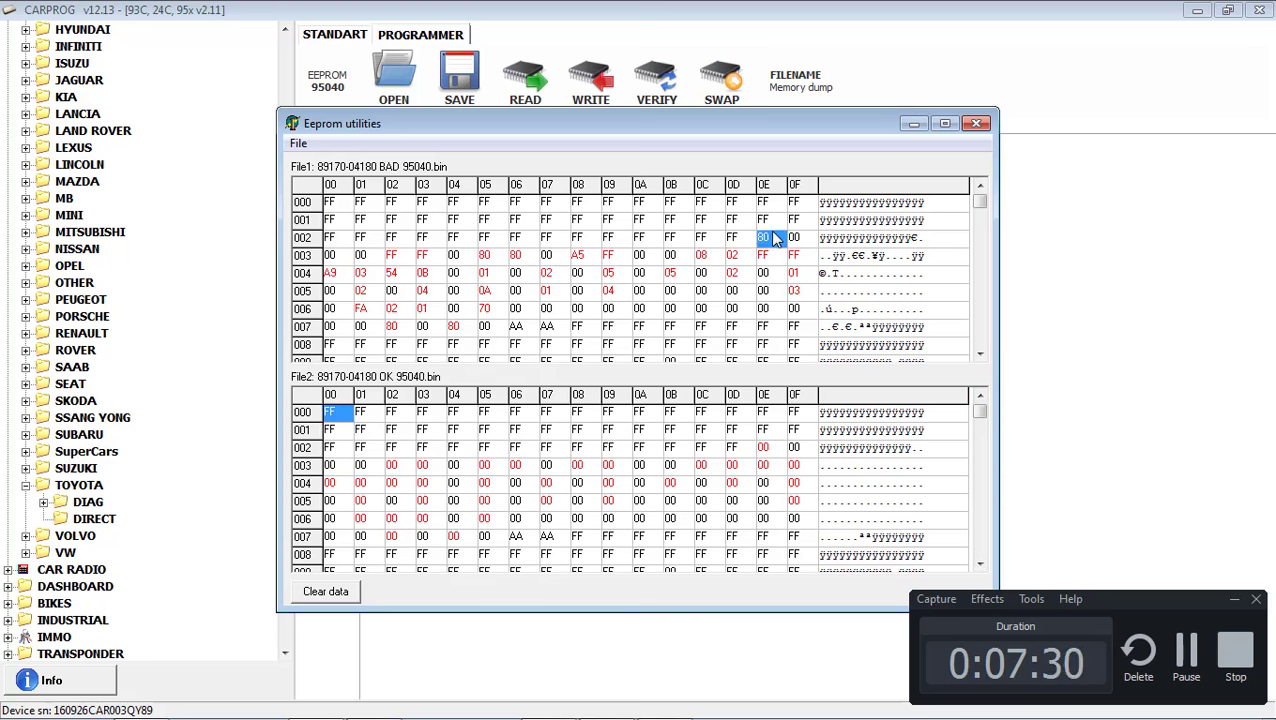
{"action": "left_click_drag", "start_coordinate": [775, 242], "coordinate": [340, 337]}
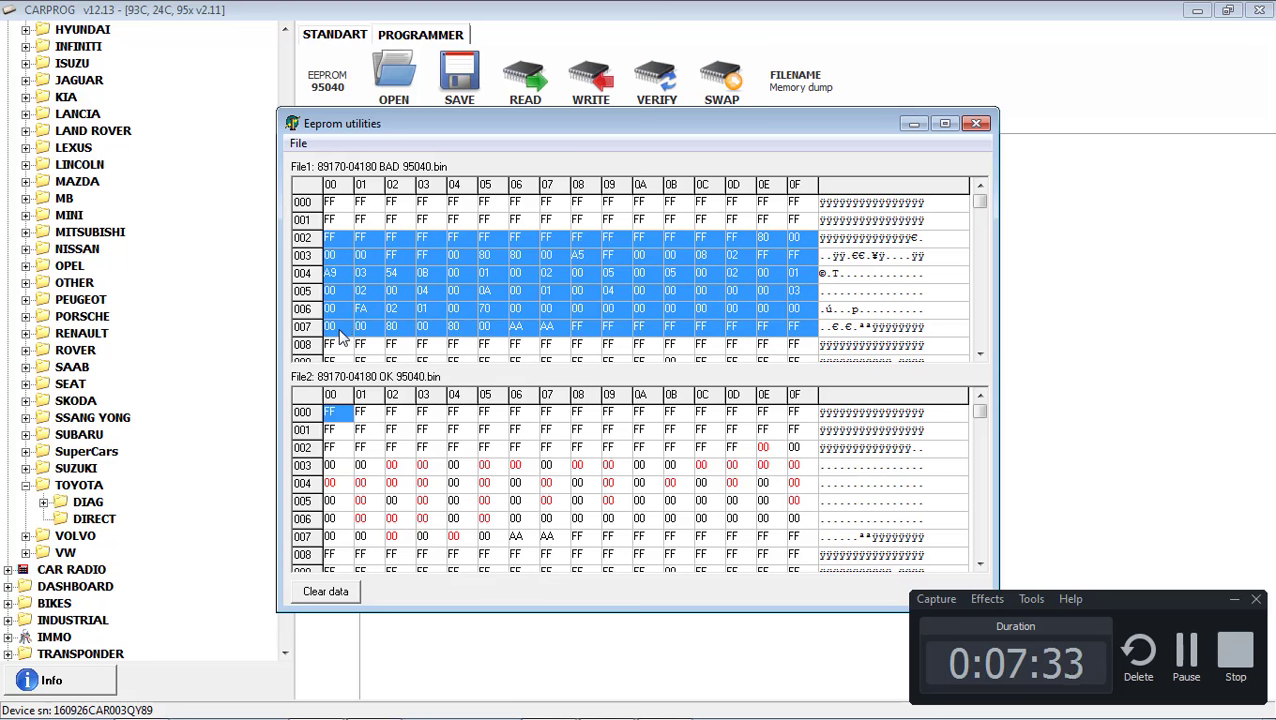
{"action": "left_click", "coordinate": [485, 327]}
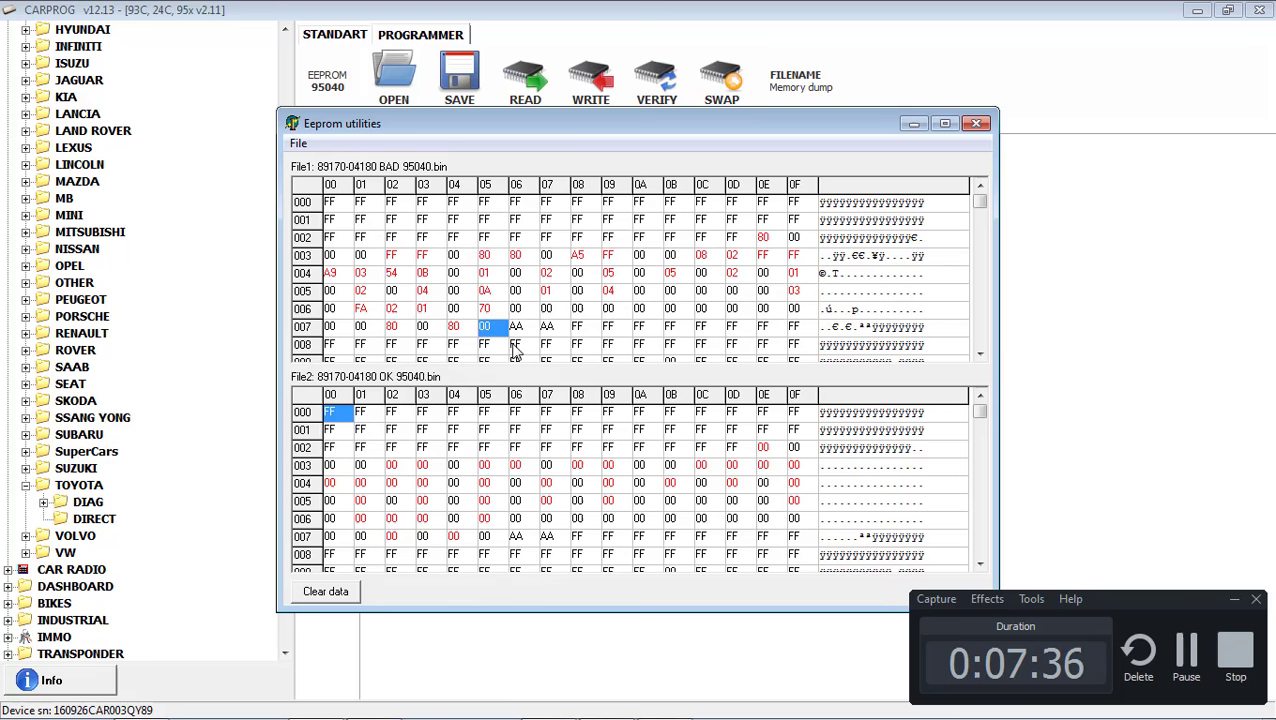
{"action": "left_click", "coordinate": [485, 540]}
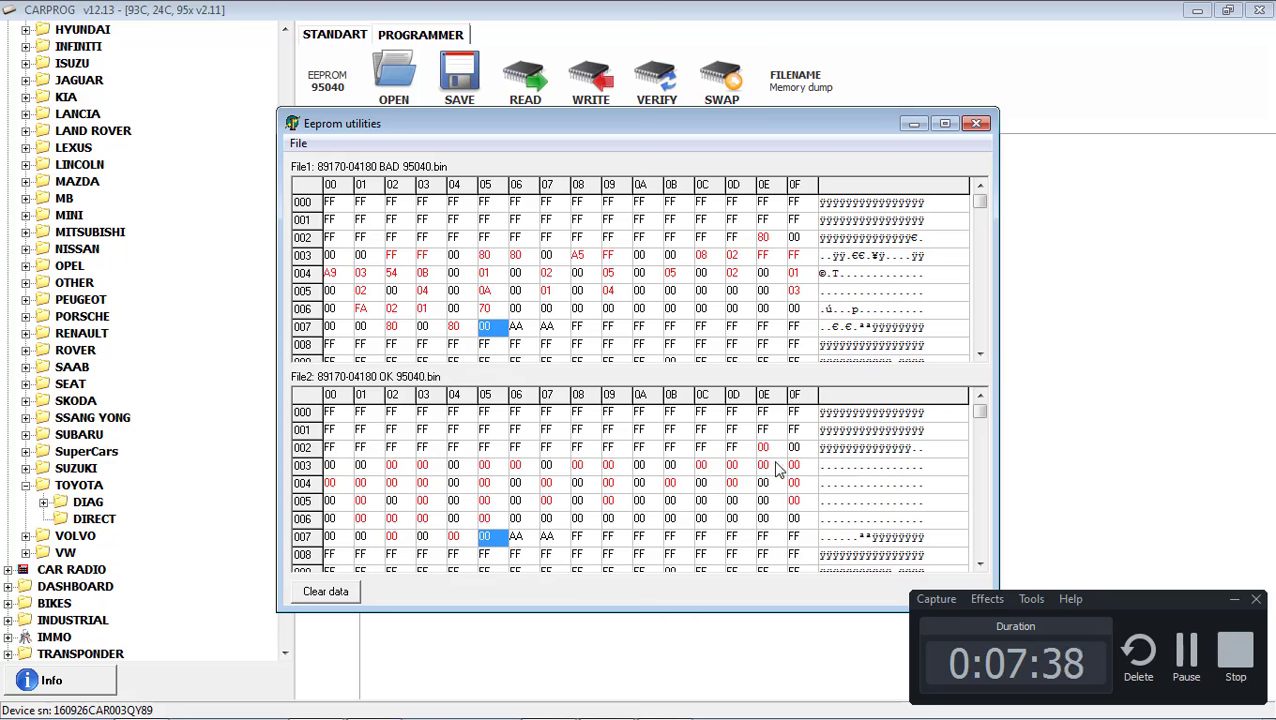
{"action": "left_click", "coordinate": [736, 449]}
{"action": "left_click", "coordinate": [768, 451]}
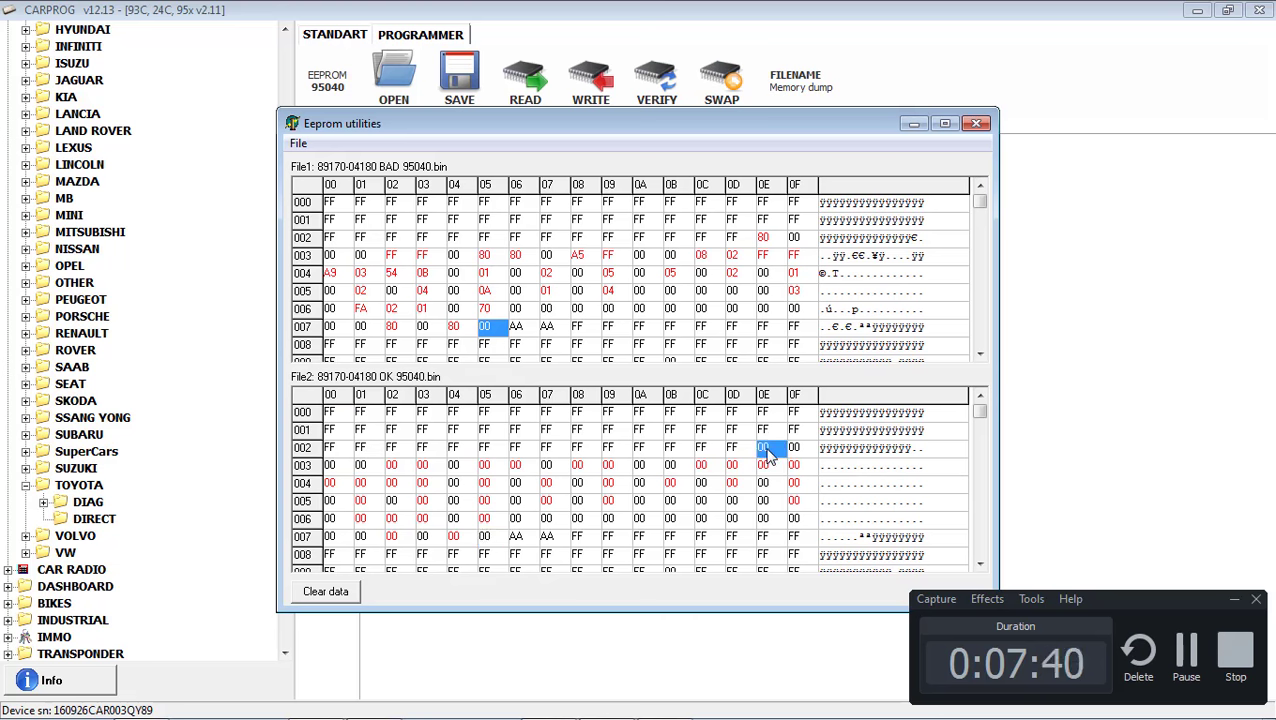
{"action": "left_click", "coordinate": [487, 540]}
{"action": "left_click", "coordinate": [1068, 456]}
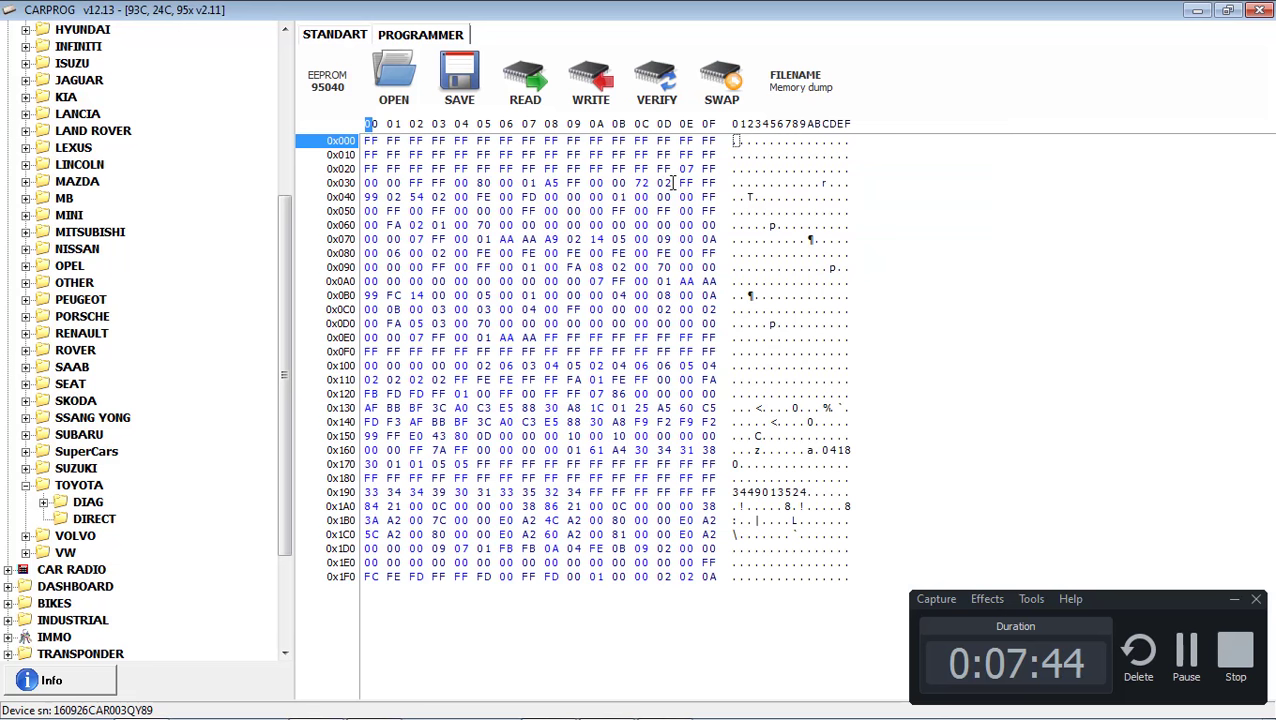
{"action": "left_click_drag", "start_coordinate": [684, 170], "coordinate": [492, 238]}
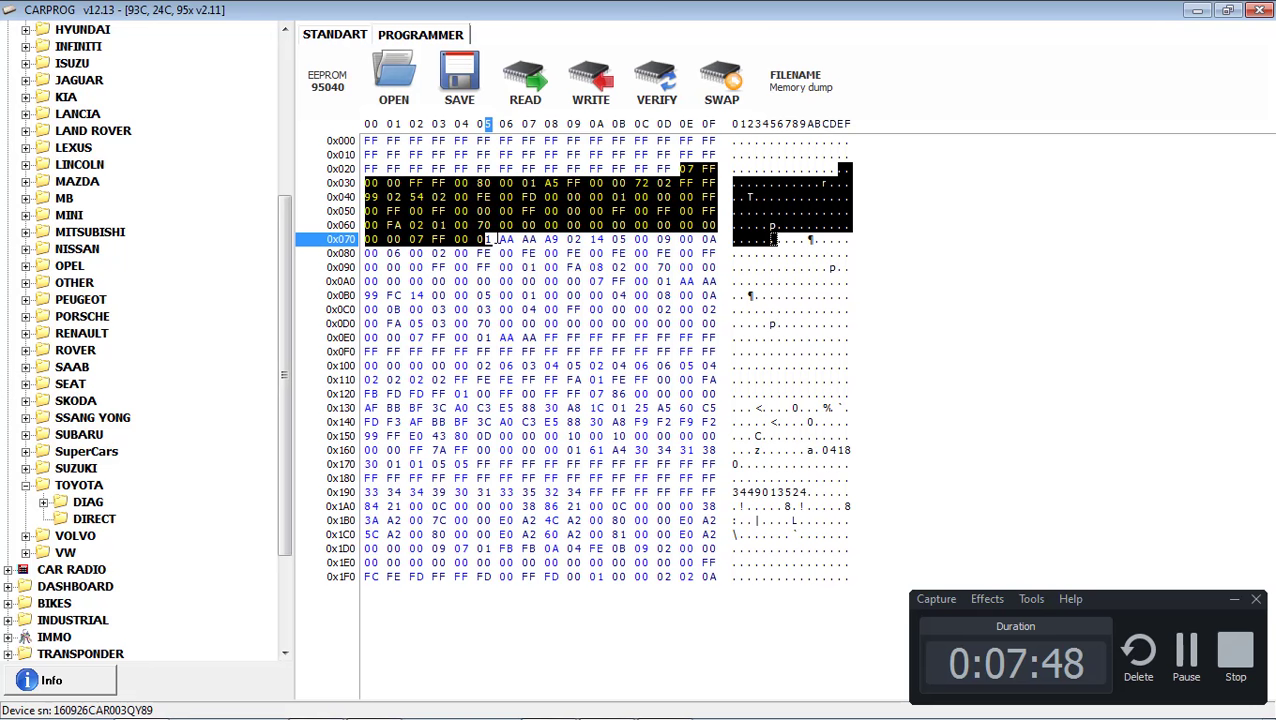
Return to the standard functions, read the module again, and try to clear its crash data, accepting the write.
{"action": "left_click", "coordinate": [338, 38]}
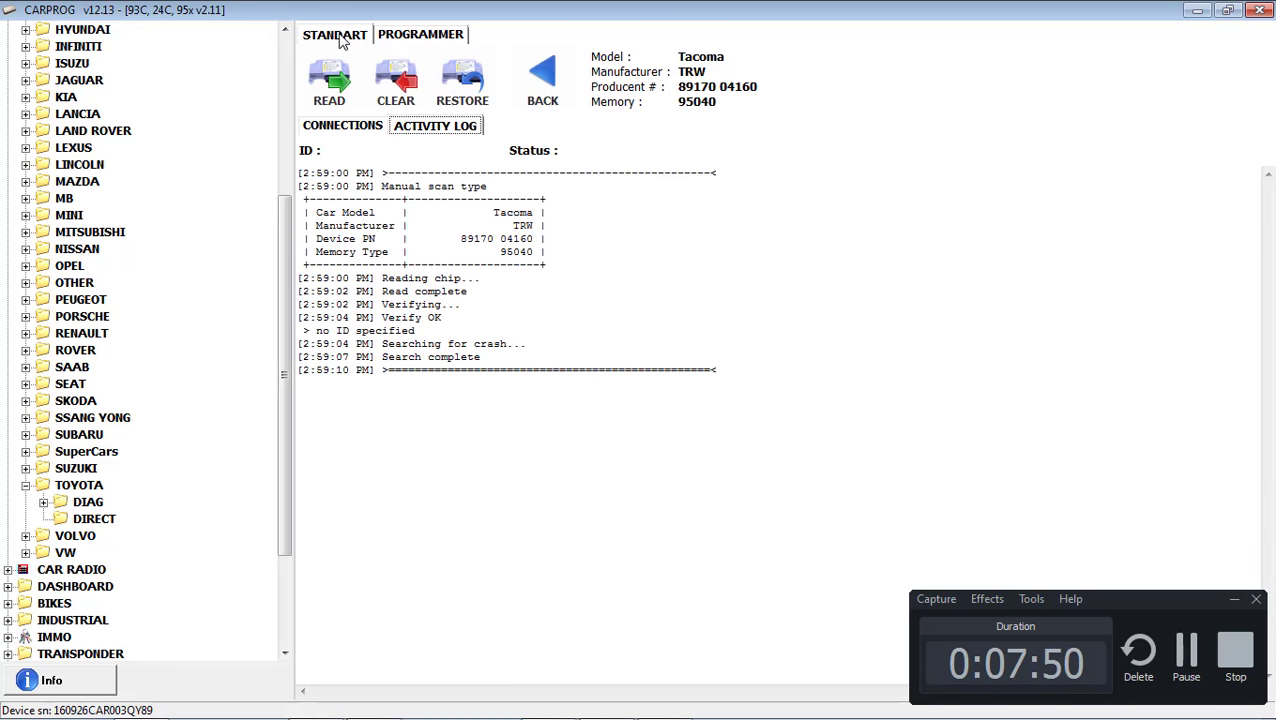
{"action": "left_click", "coordinate": [330, 92]}
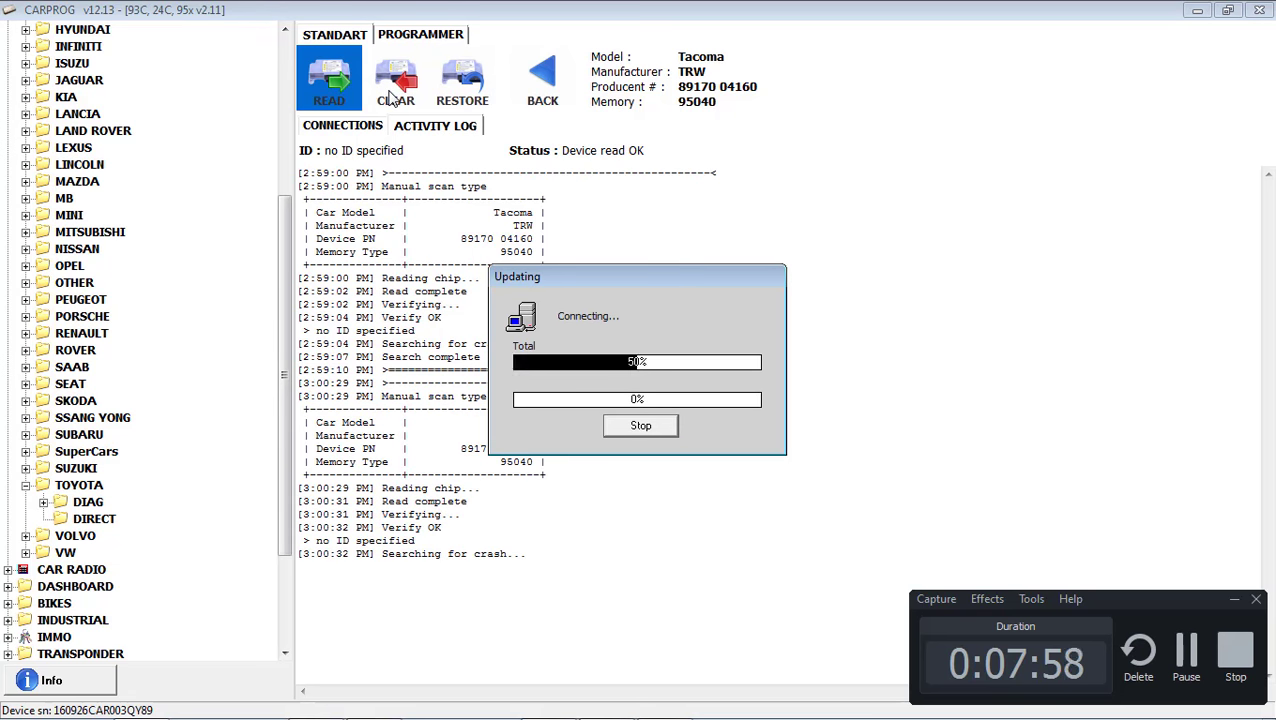
{"action": "left_click", "coordinate": [391, 92]}
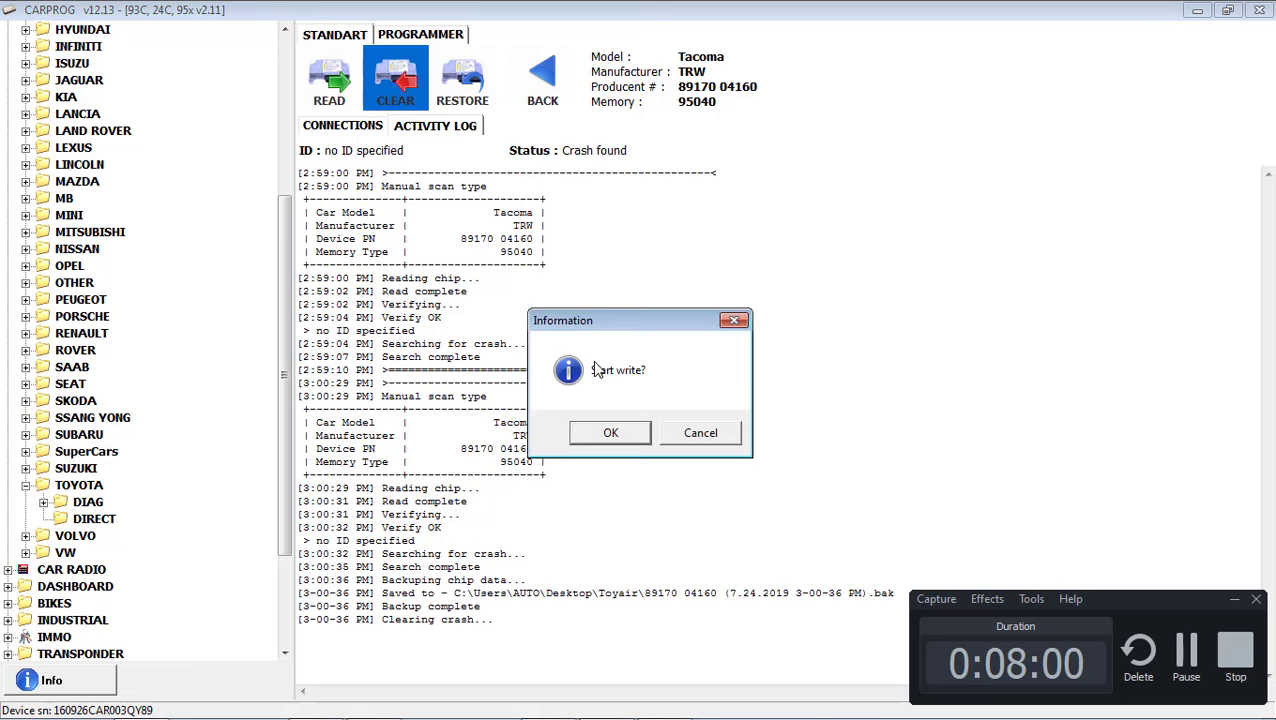
{"action": "left_click", "coordinate": [626, 438]}
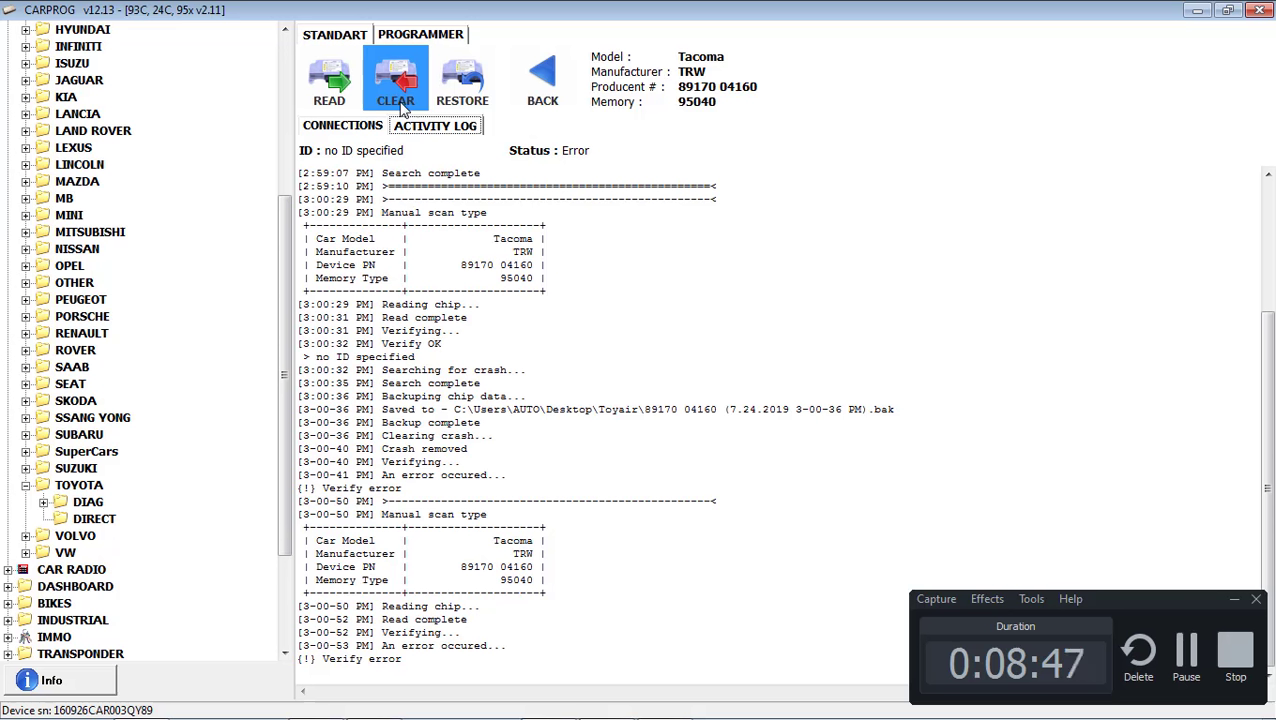
Reread the Tacoma module, clear its crash data with the write accepted, and check the final verification entry in the activity log.
{"action": "left_click", "coordinate": [350, 108]}
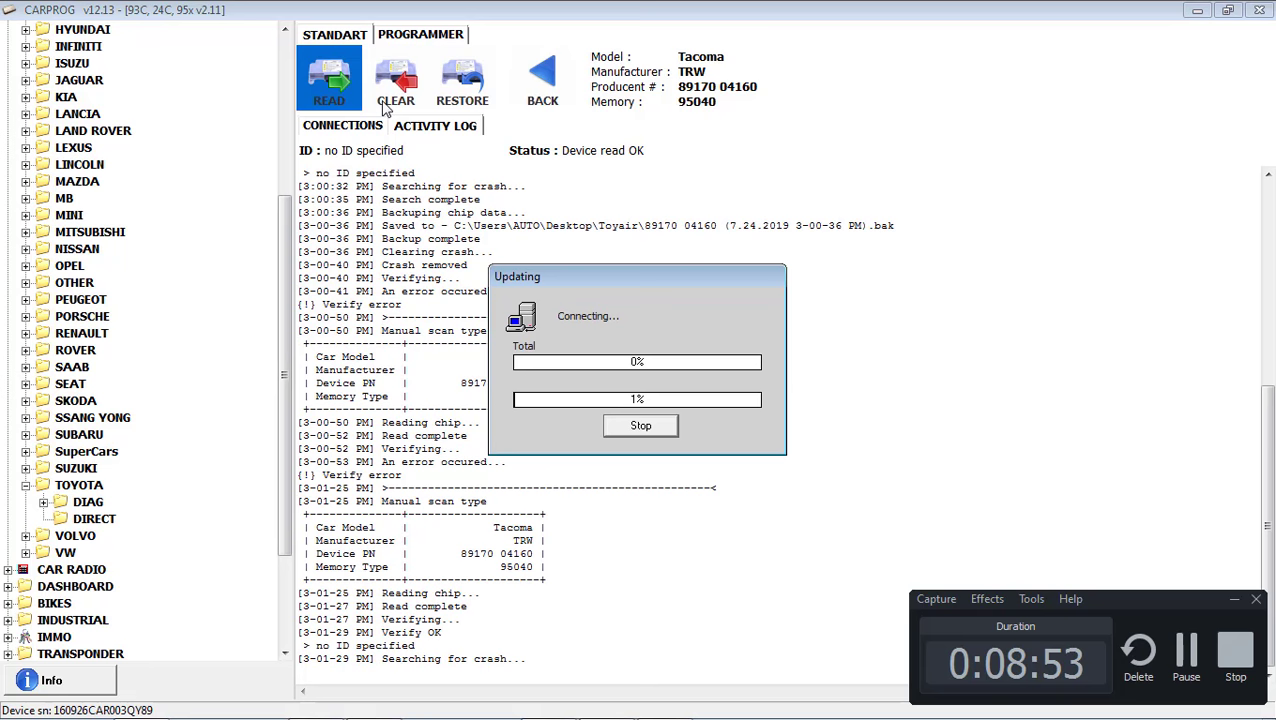
{"action": "left_click", "coordinate": [395, 100]}
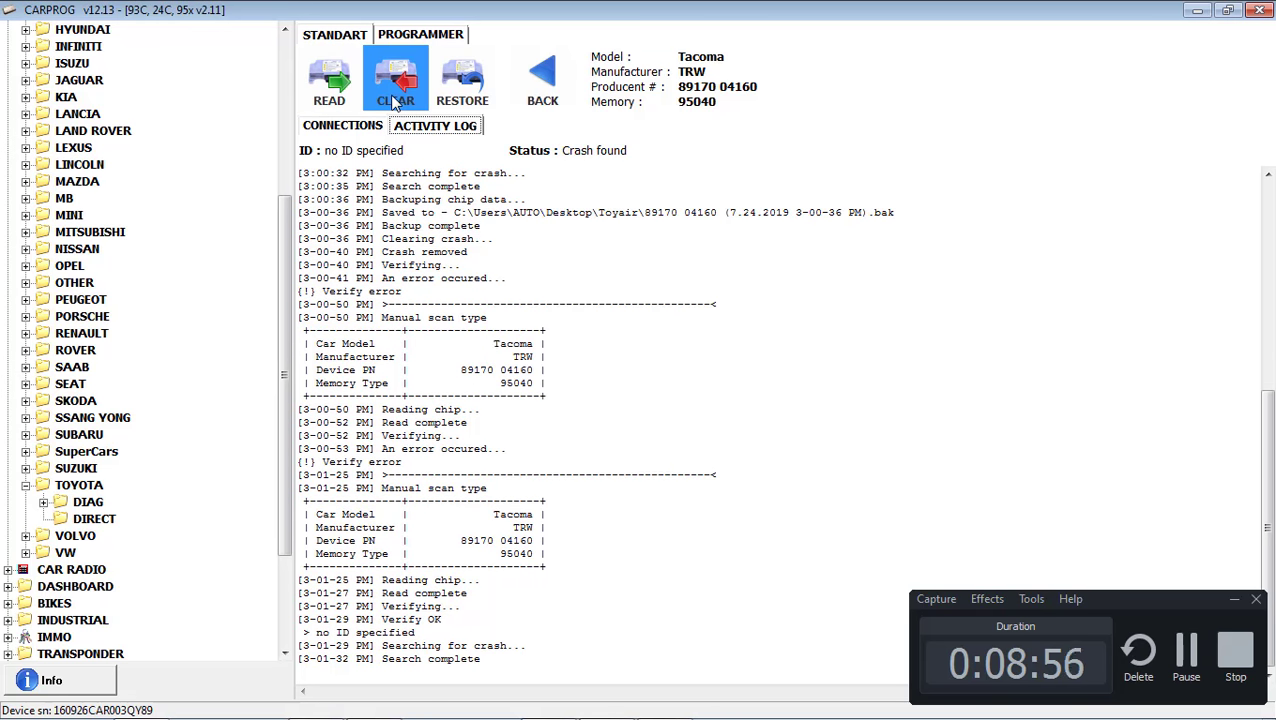
{"action": "left_click", "coordinate": [607, 436]}
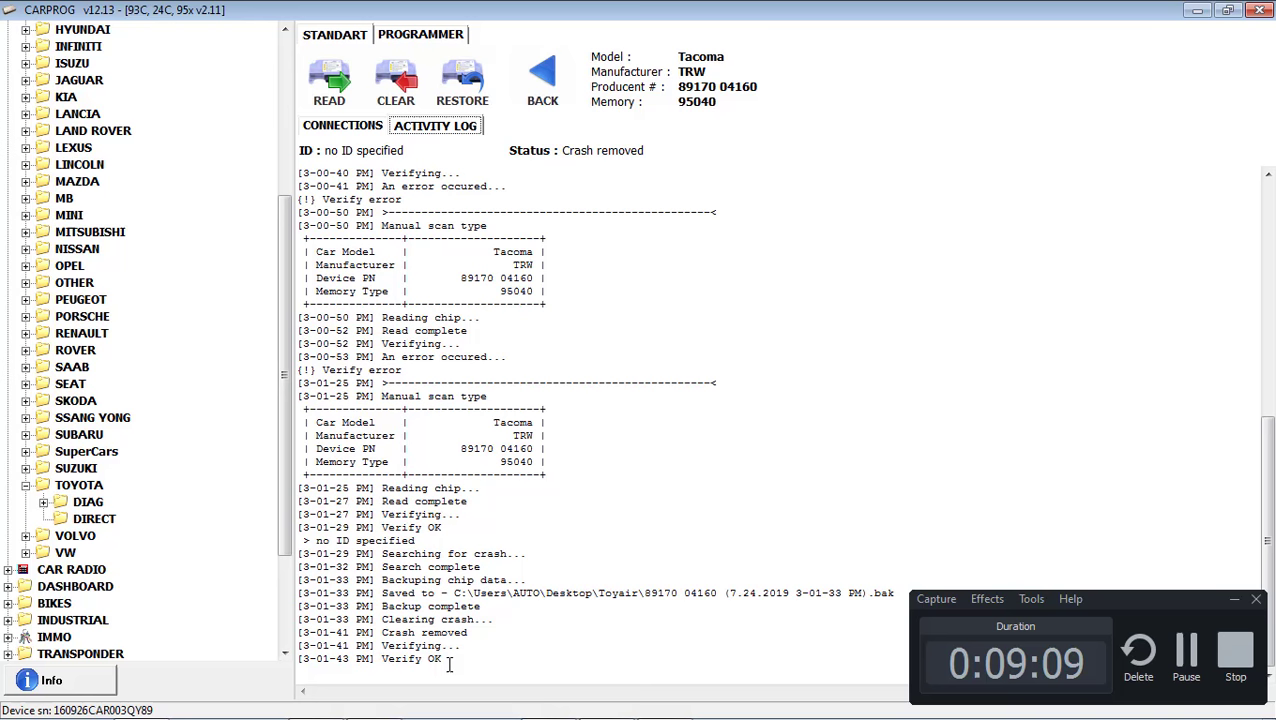
{"action": "left_click_drag", "start_coordinate": [446, 660], "coordinate": [358, 652]}
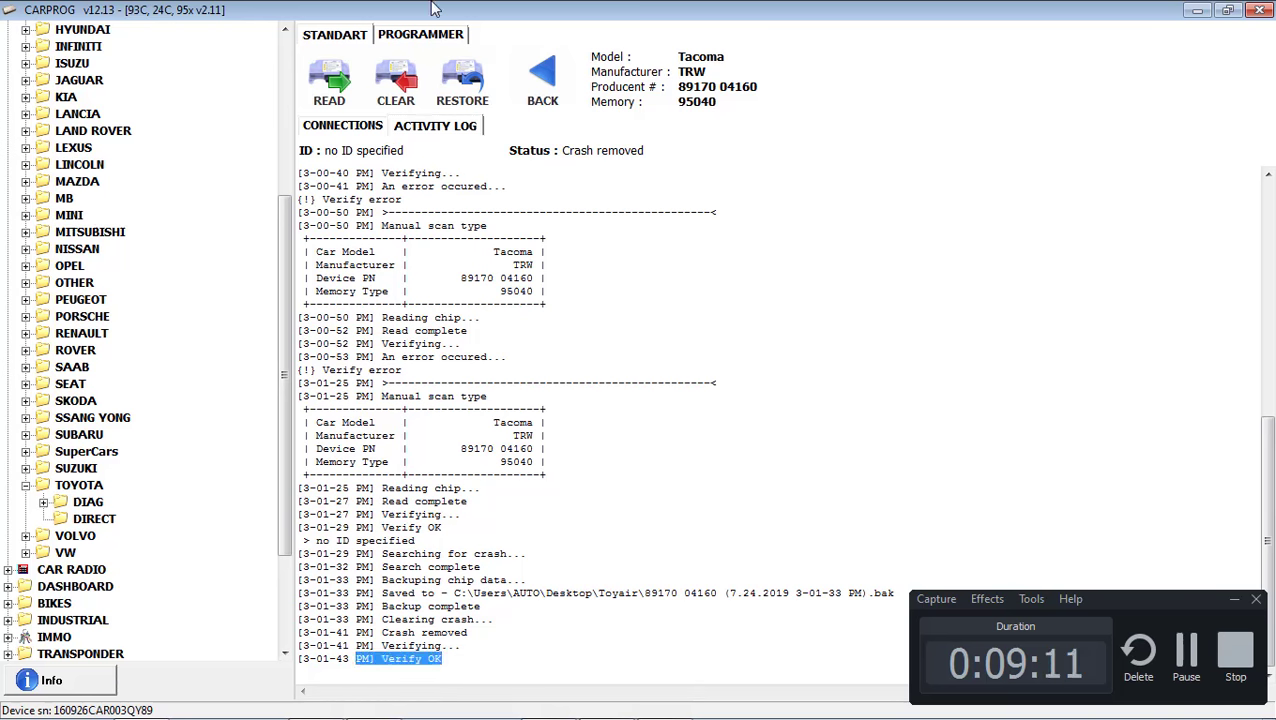
{"action": "left_click", "coordinate": [432, 40]}
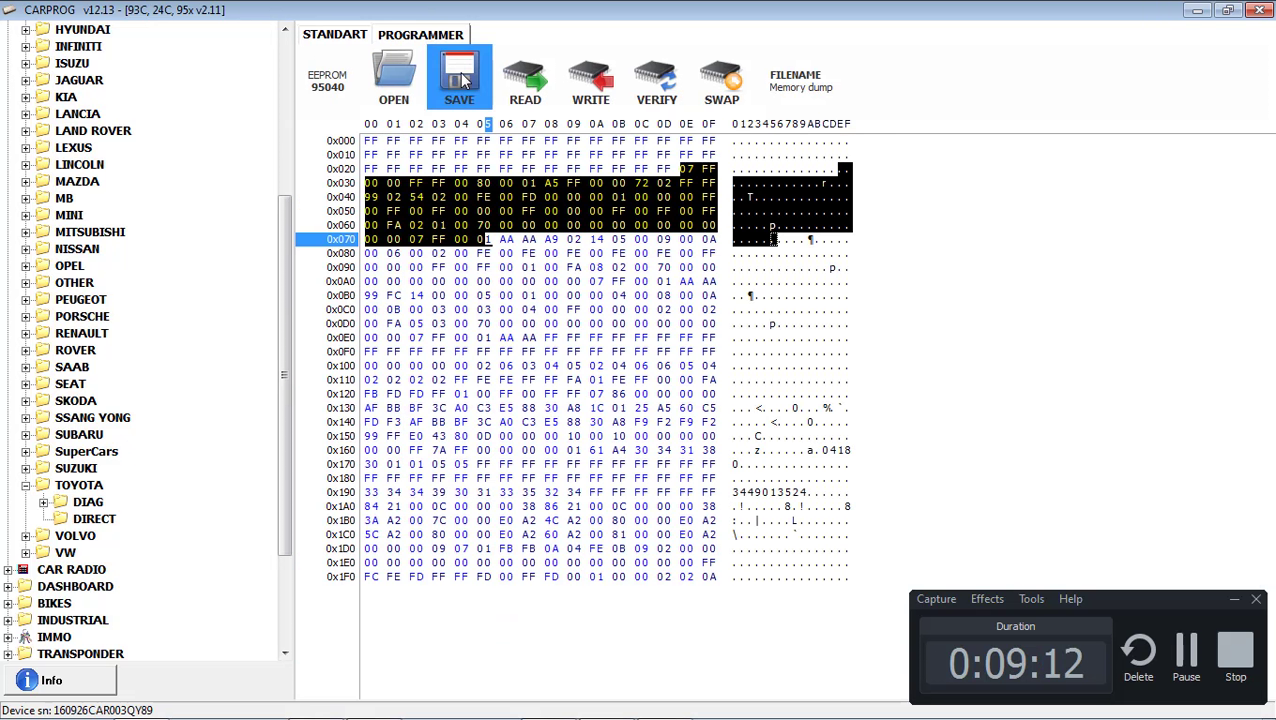
{"action": "left_click", "coordinate": [525, 90]}
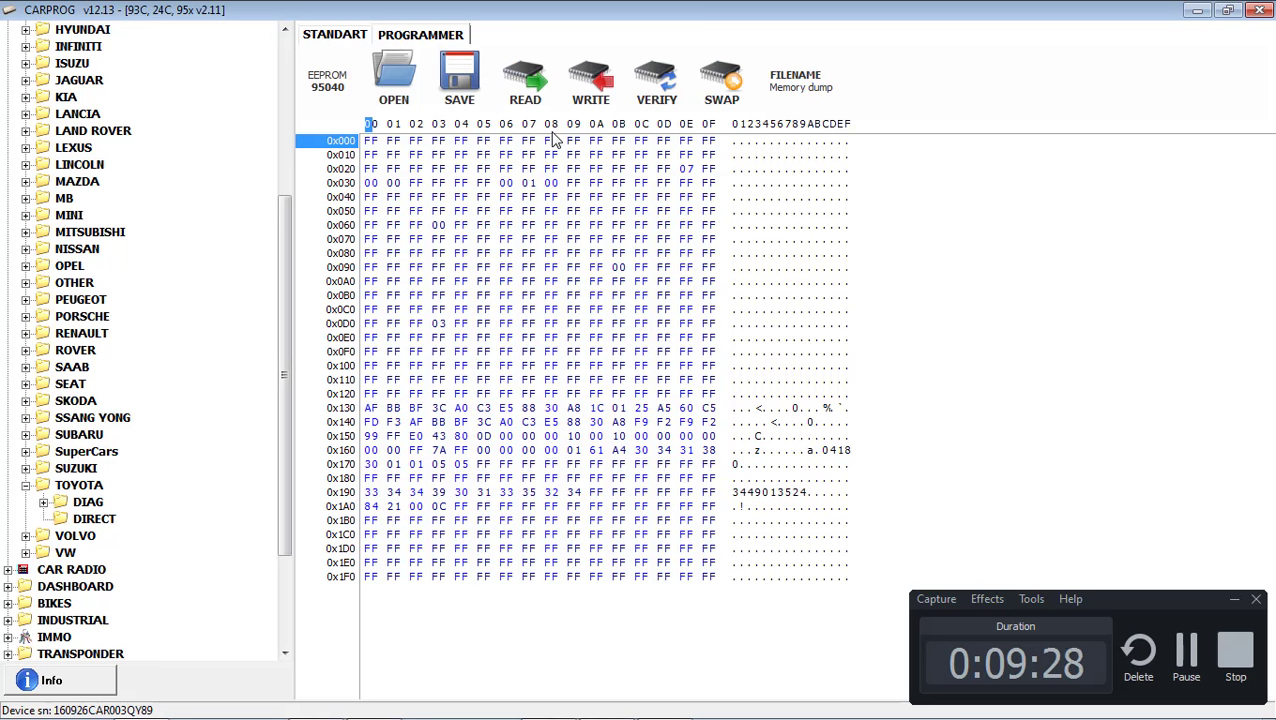
{"action": "left_click", "coordinate": [391, 92]}
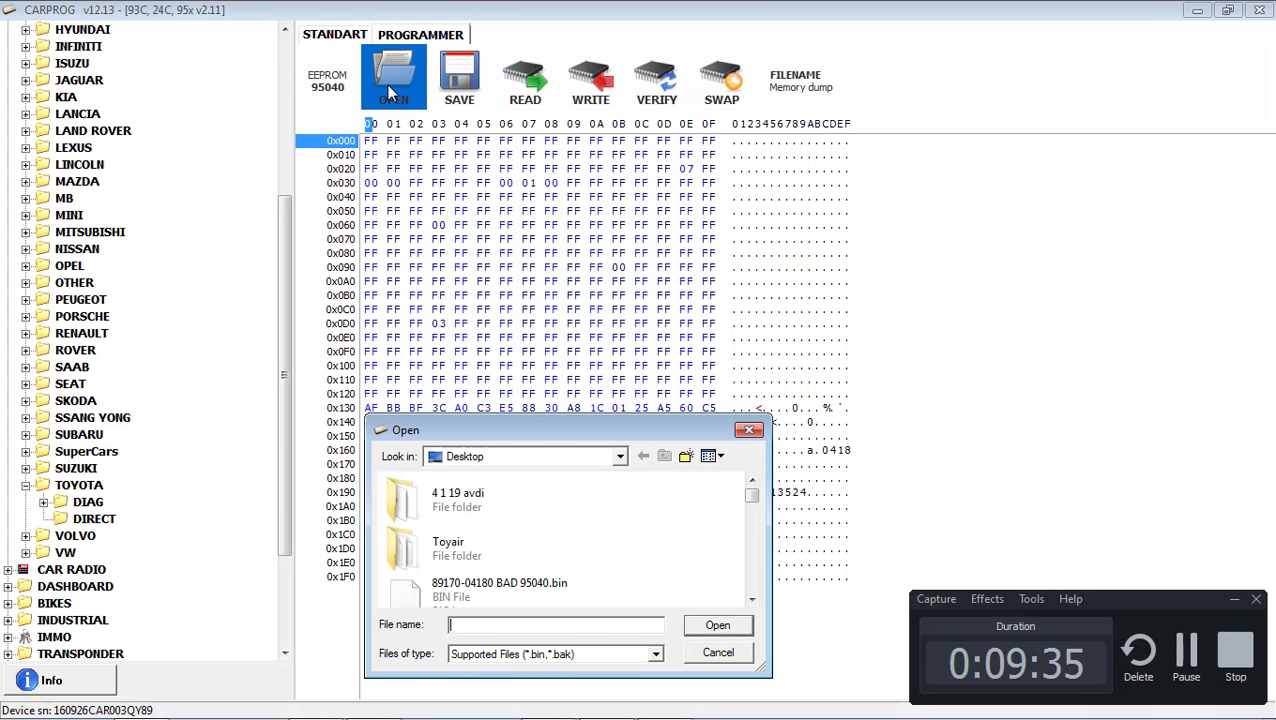
{"action": "type", "text": "89"}
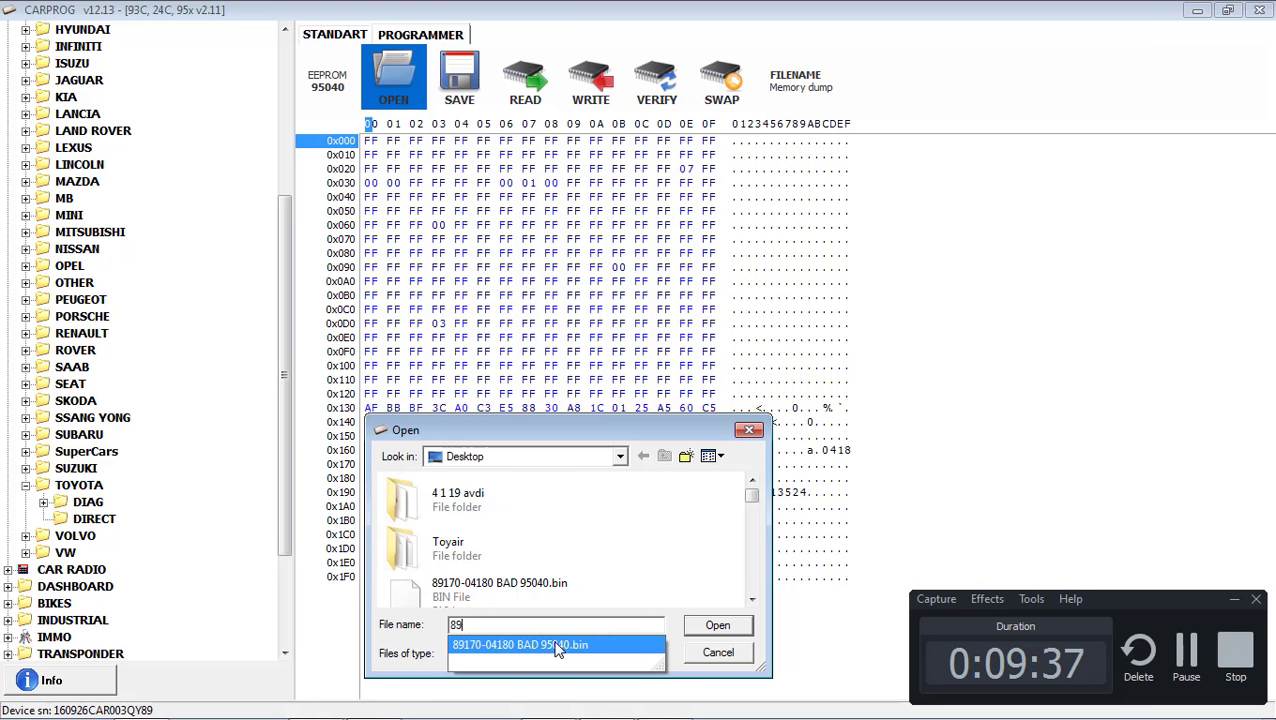
{"action": "left_click", "coordinate": [520, 645]}
{"action": "left_click", "coordinate": [716, 626]}
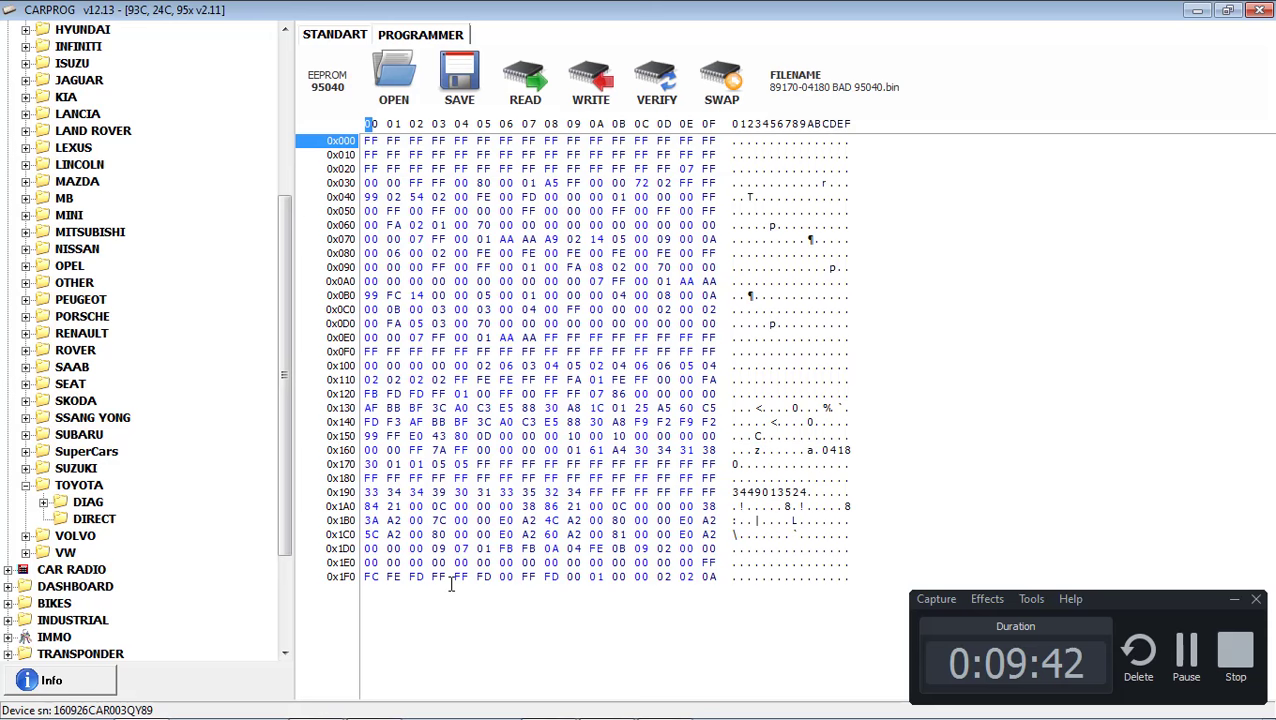
Switch to Eeprom utilities and review the differing crash-data range from row 002 column 0E to row 007 column 05.
{"action": "mouse_move", "coordinate": [390, 712]}
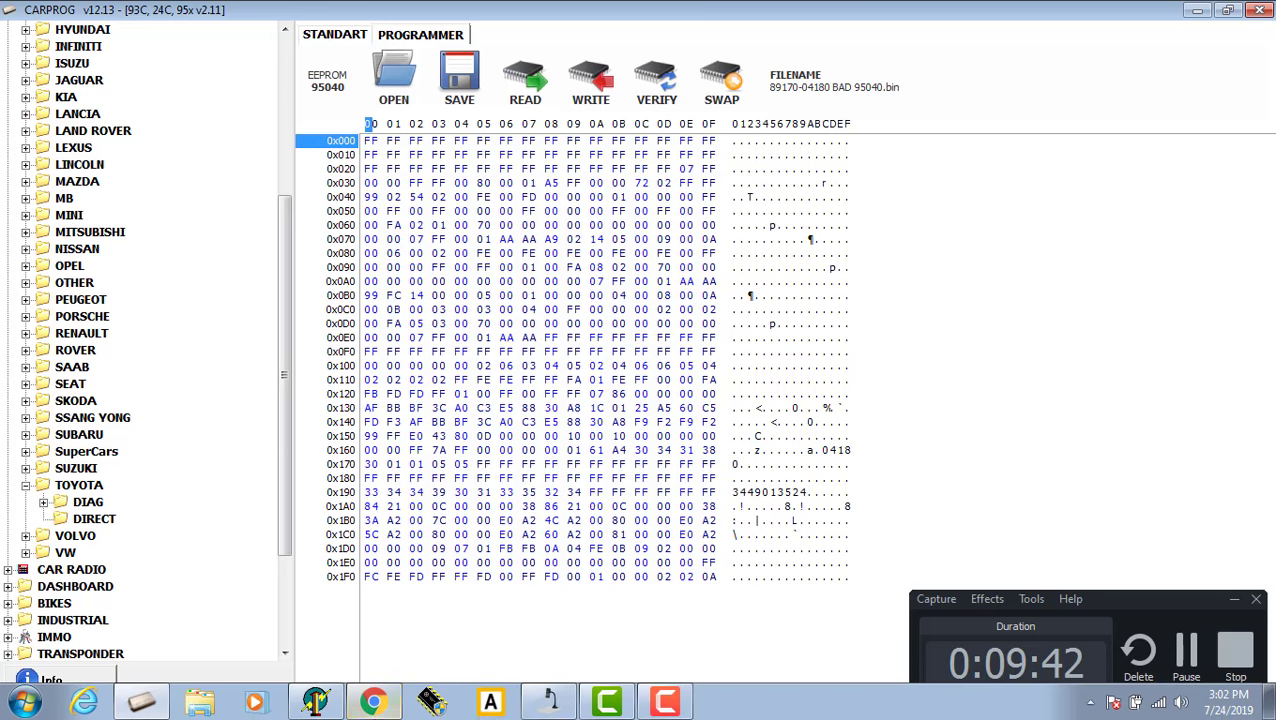
{"action": "left_click", "coordinate": [330, 704]}
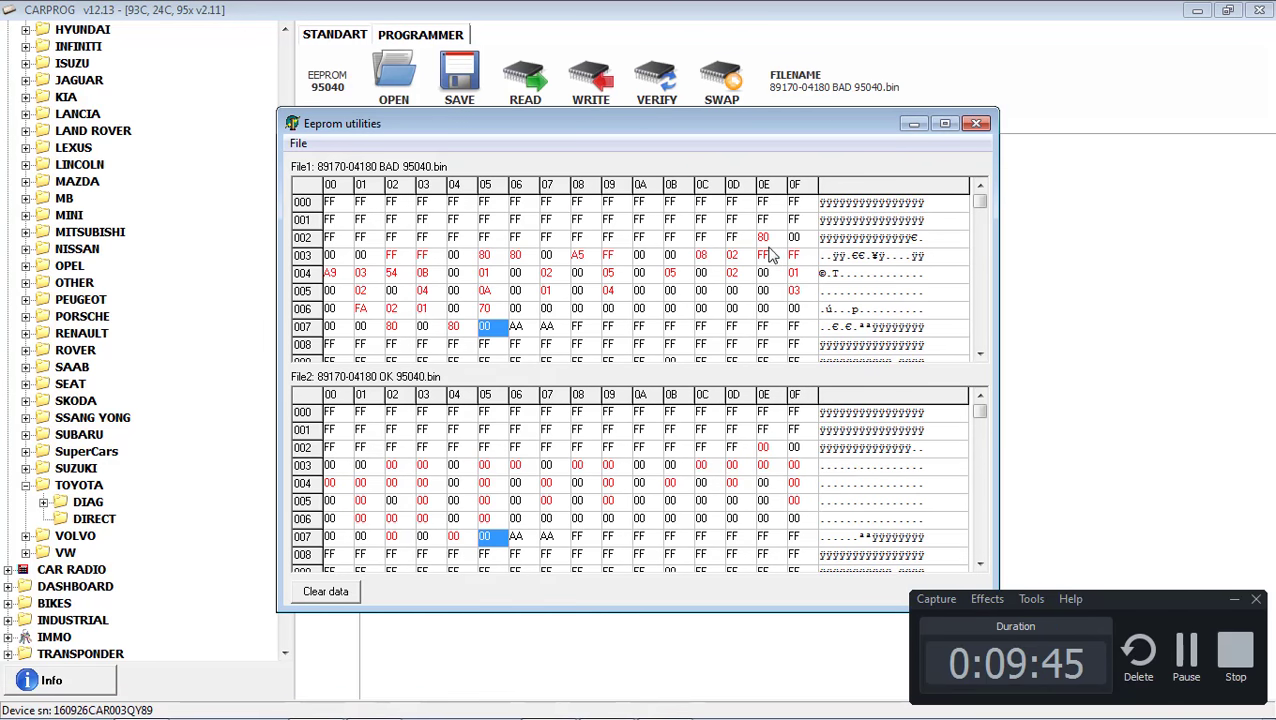
{"action": "left_click", "coordinate": [764, 238]}
{"action": "left_click_drag", "start_coordinate": [708, 253], "coordinate": [400, 275]}
{"action": "left_click", "coordinate": [484, 327]}
{"action": "key", "text": "Escape"}
In CARPROG's loaded dump, overwrite every byte from row 0x020 column 0E to row 0x070 column 05 with 00.
{"action": "left_click", "coordinate": [686, 169]}
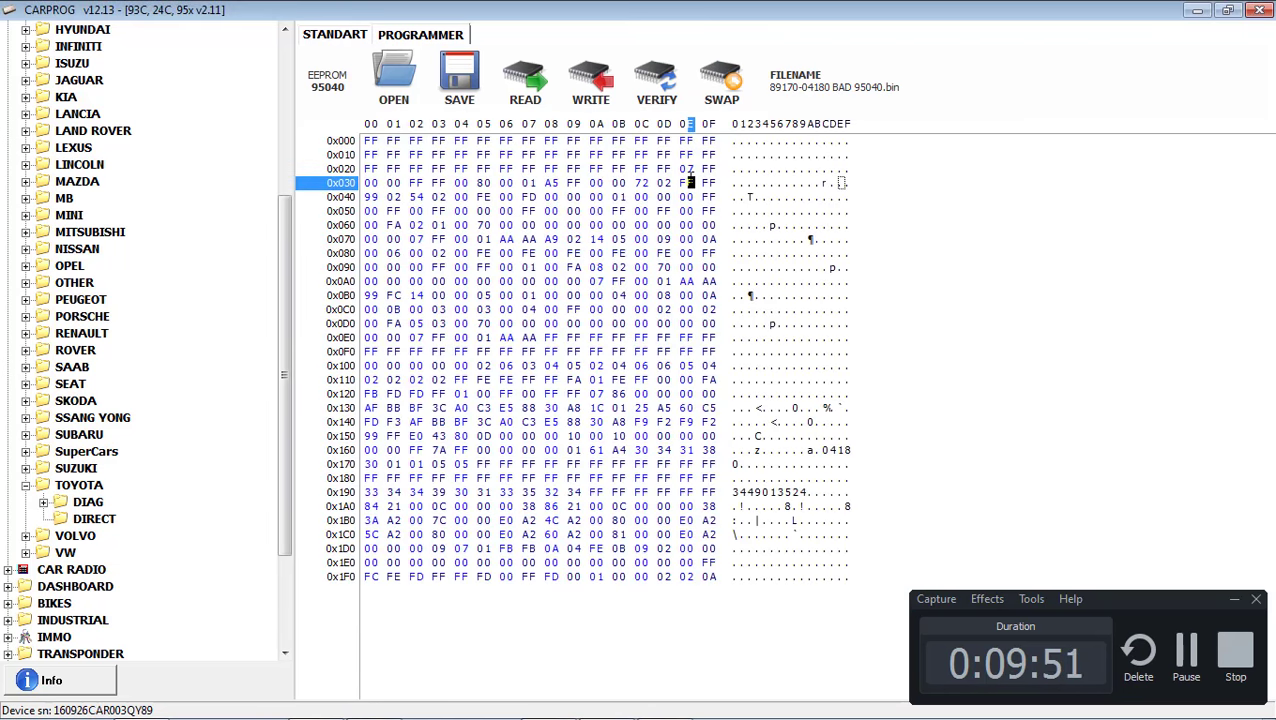
{"action": "type", "text": "00 00 00 00 00 00 00 00 00 00 00 00 00 00 00 "}
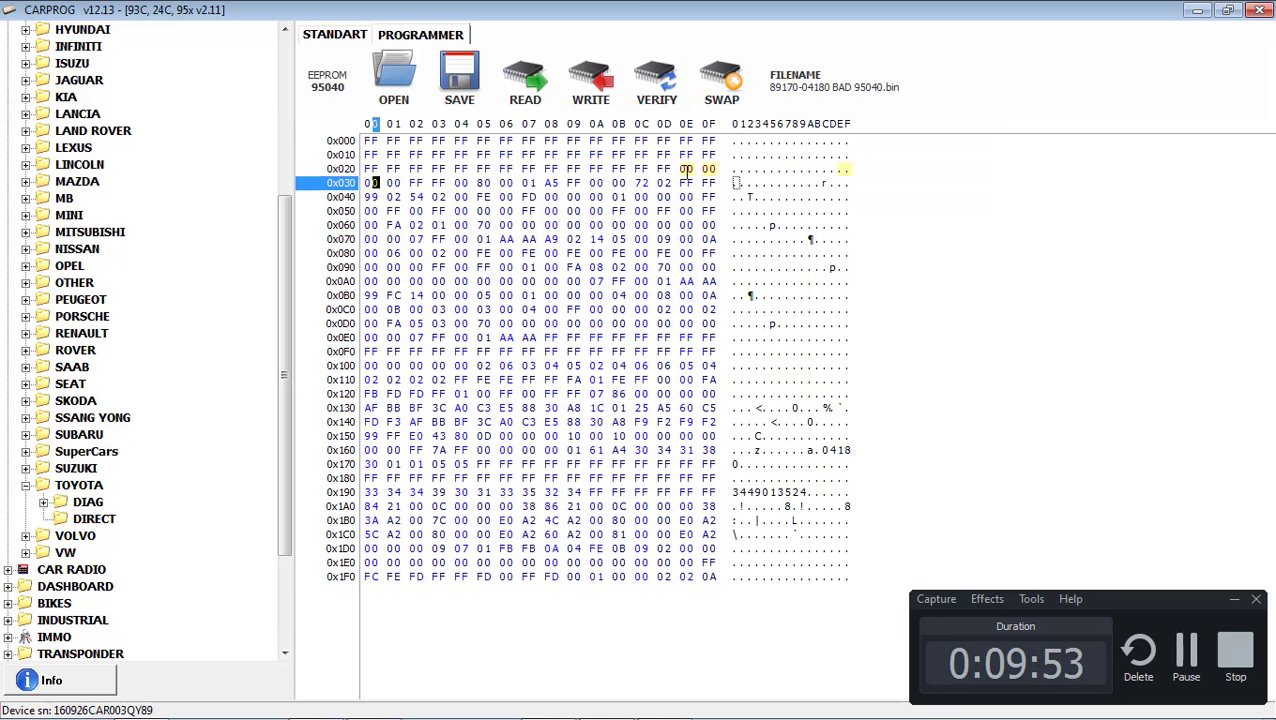
{"action": "type", "text": "00 00 00 00 00 00 00 00 00 00 00 00 00 00 00 00"}
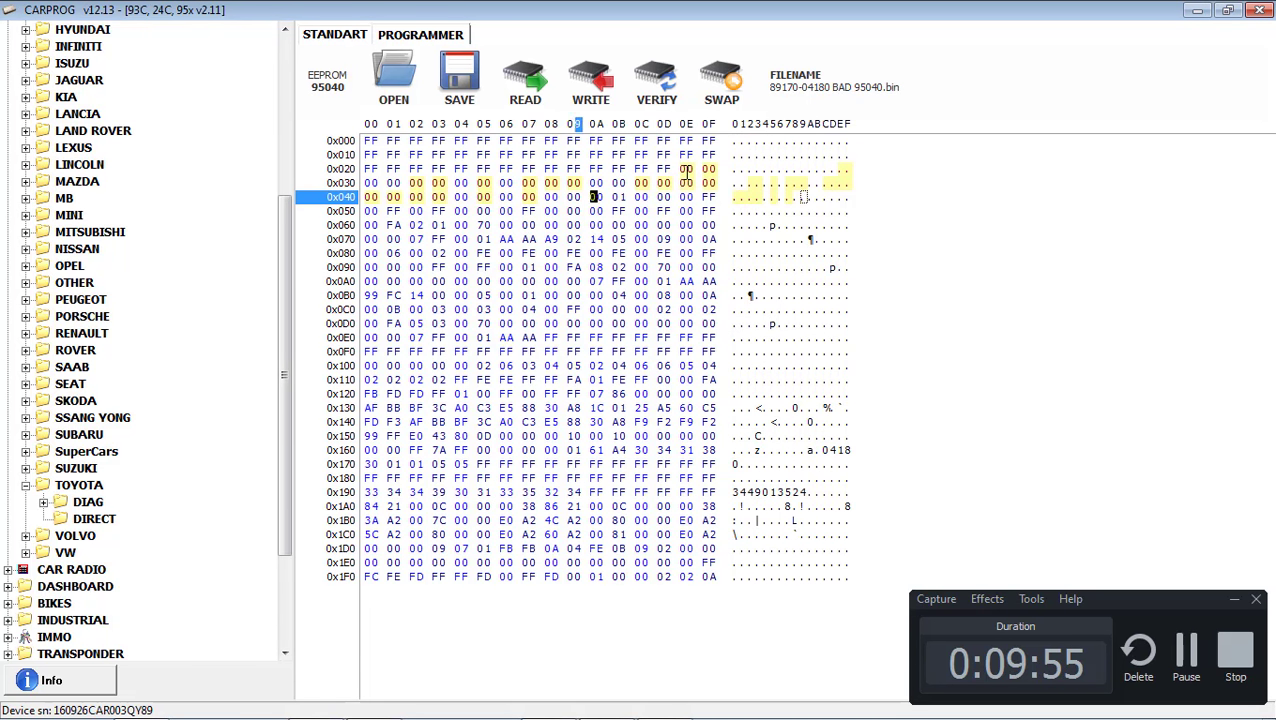
{"action": "type", "text": " 00 00 00 00 00 00 00 00 00 00 00 00 00 00 00 00 00 00 00 00 00 00 00 00 00 00 00 00 00 00 00 00 00 00 "}
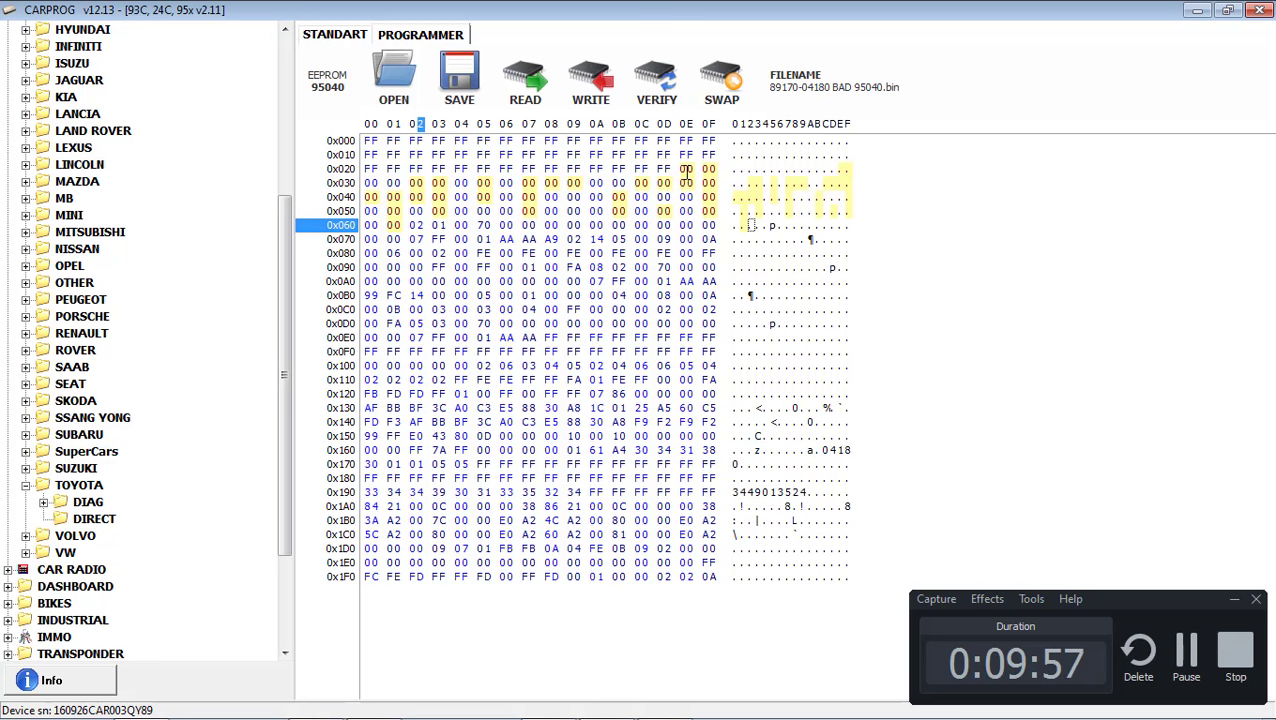
{"action": "type", "text": "00 00 00 00 00 0"}
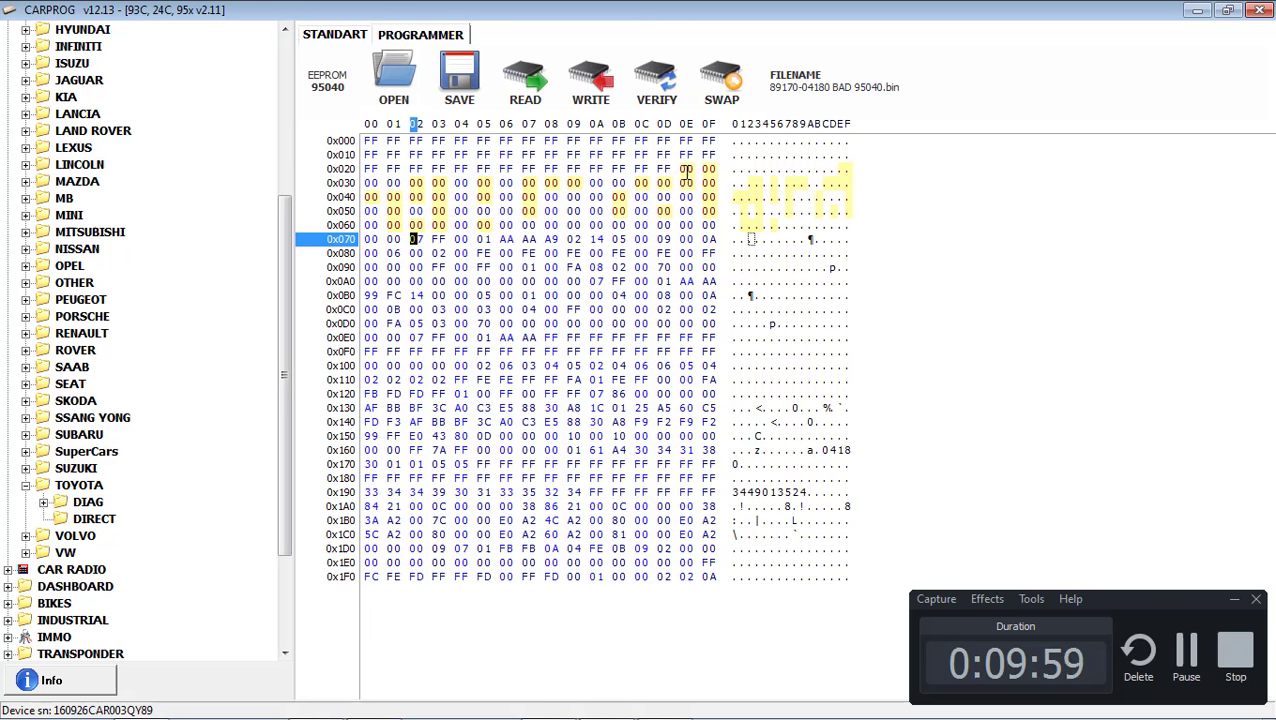
{"action": "type", "text": "0 00"}
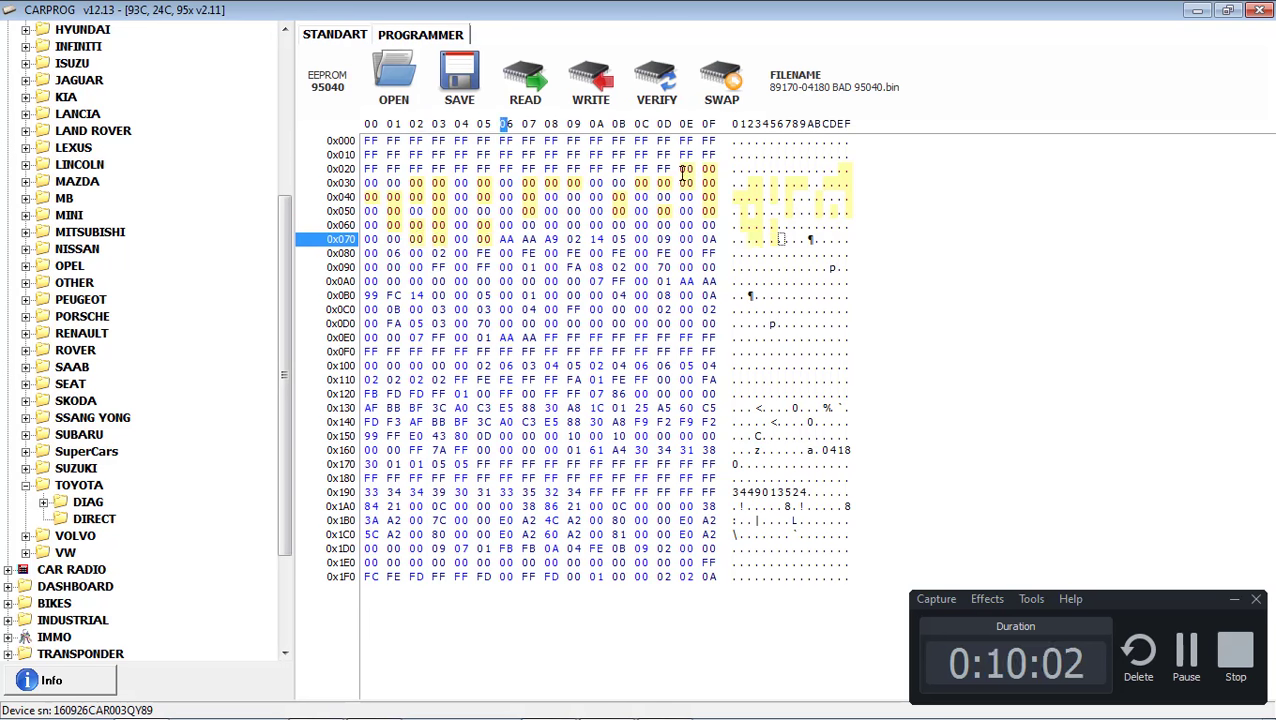
Write the edited dump to the 95040 chip, and check the zeroed bytes starting at row 0x020 column 0E.
{"action": "left_click", "coordinate": [600, 90]}
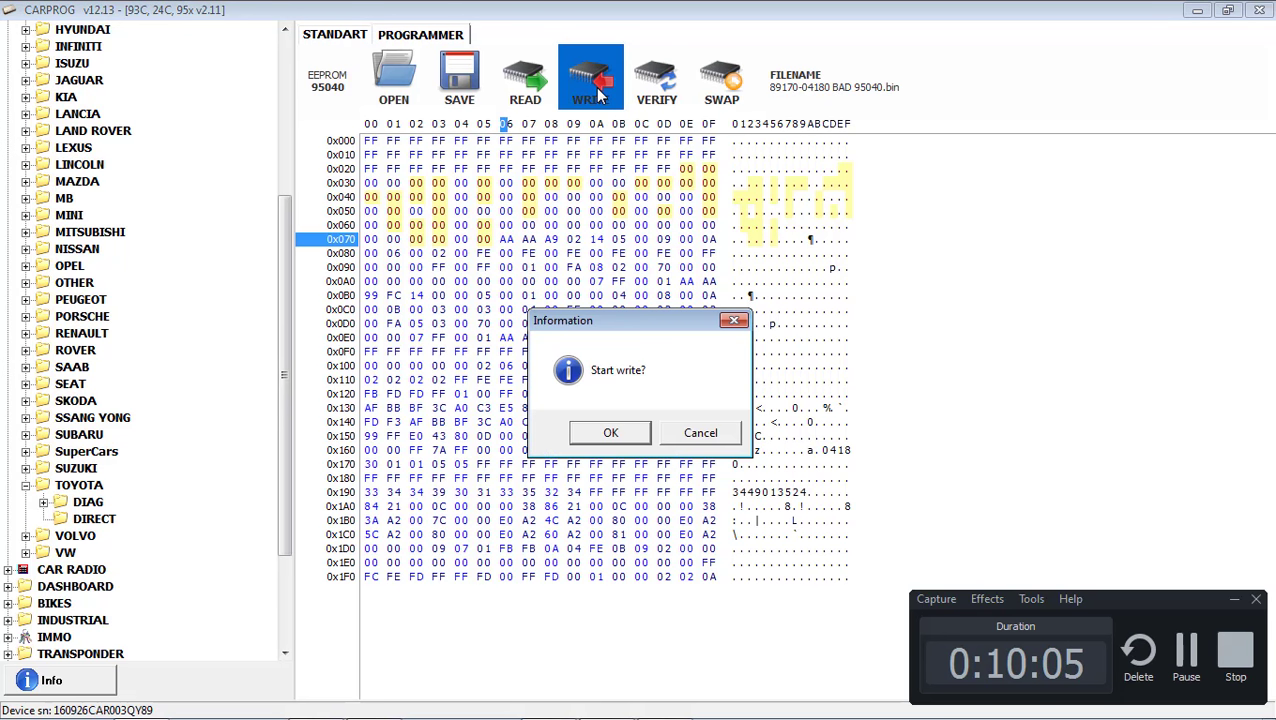
{"action": "left_click", "coordinate": [611, 433]}
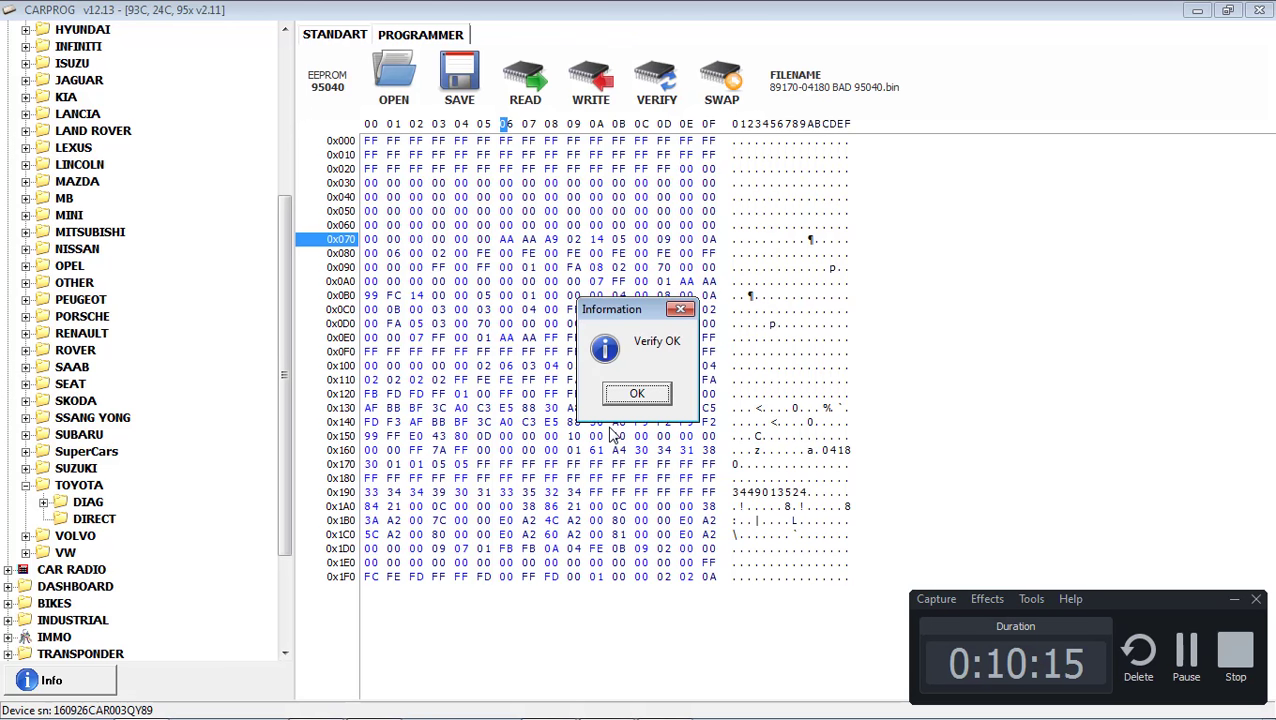
{"action": "left_click", "coordinate": [628, 399]}
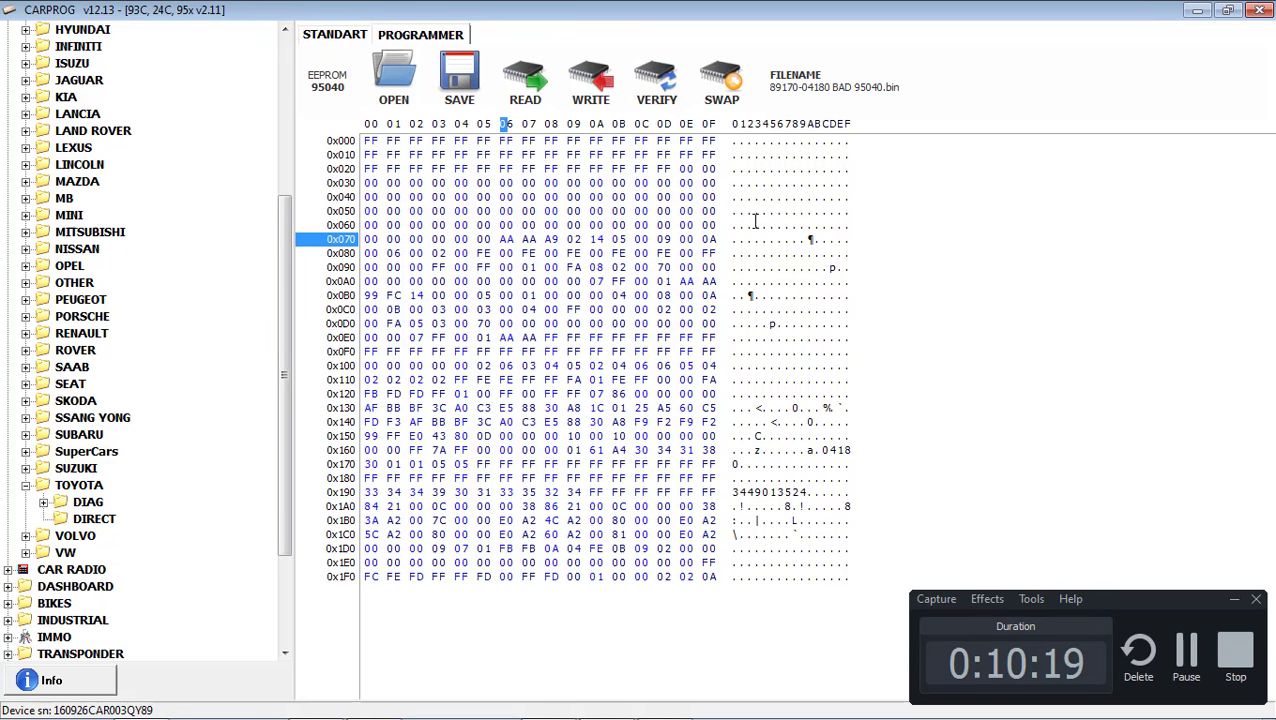
{"action": "left_click_drag", "start_coordinate": [684, 168], "coordinate": [577, 226]}
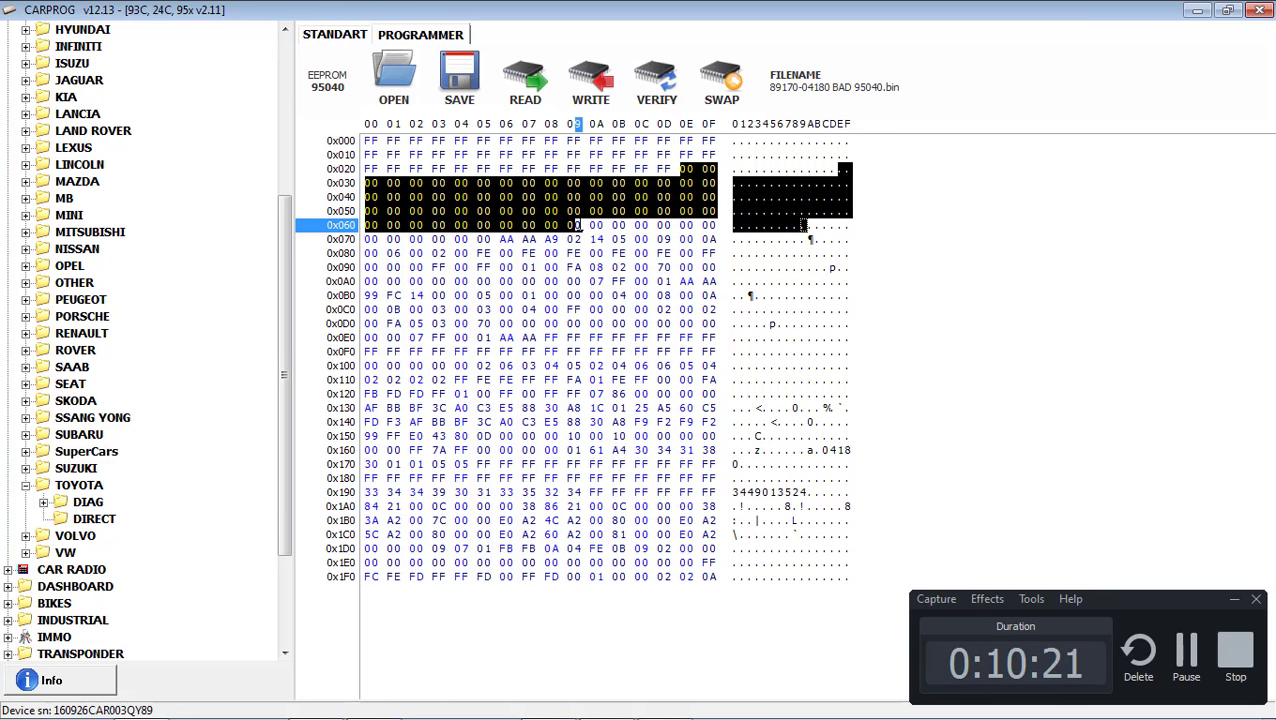
{"action": "left_click", "coordinate": [662, 225]}
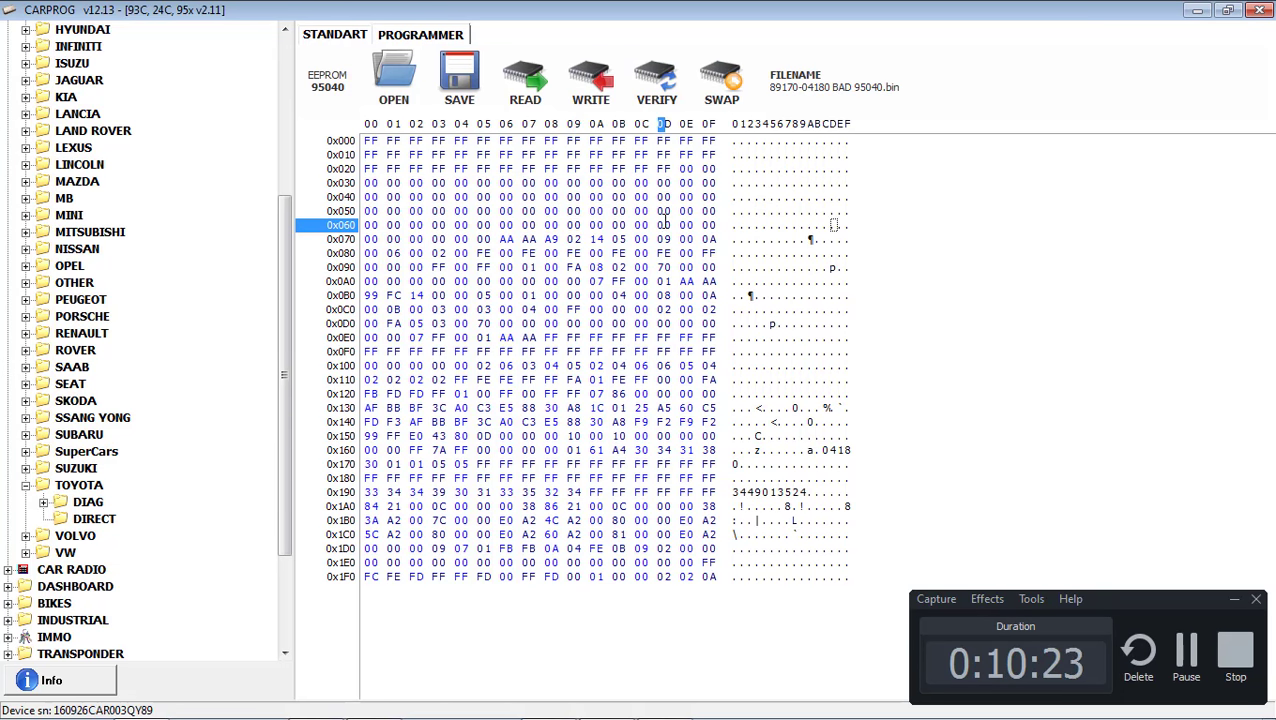